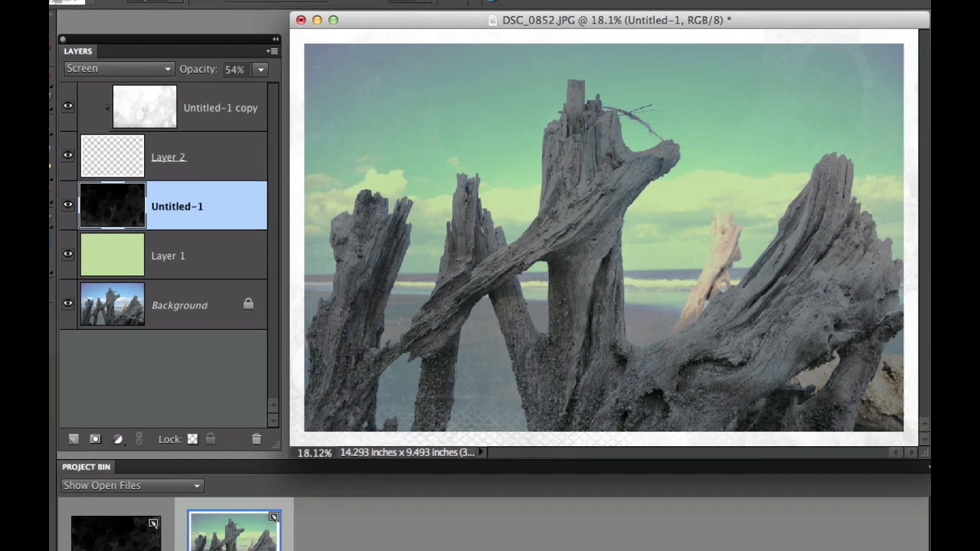
Revert the driftwood photo and adjust its color curves with the Lighten Shadows style and a raised Adjust Shadows setting.
left_click(302, 7)
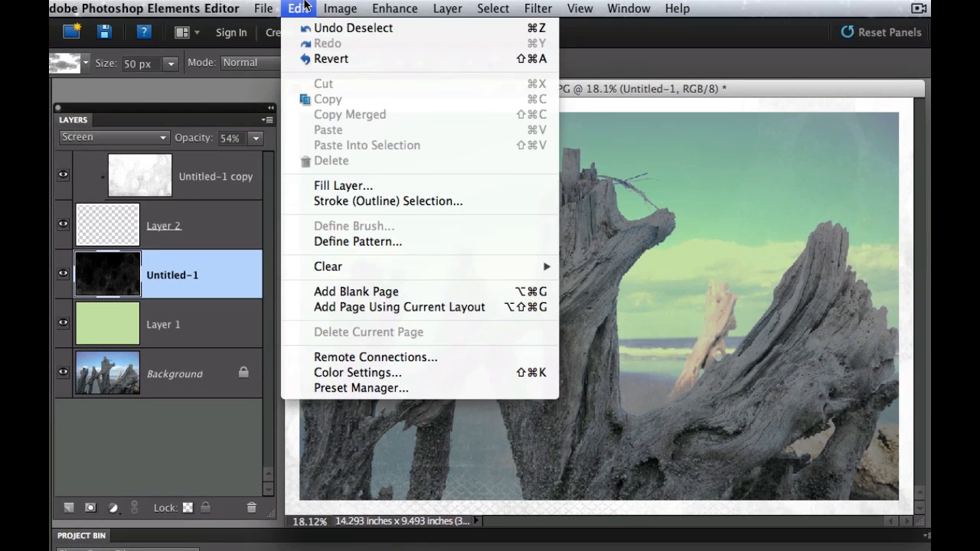
left_click(315, 61)
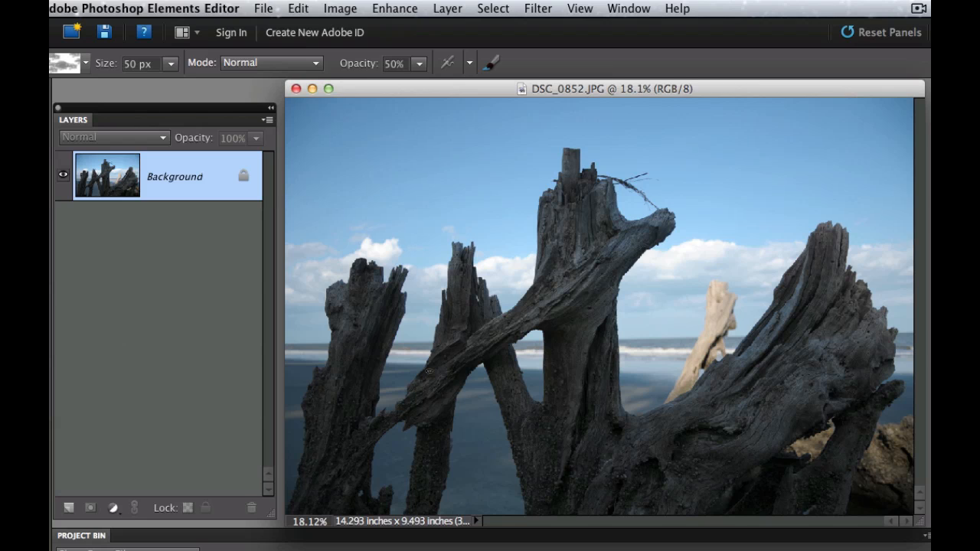
left_click(395, 7)
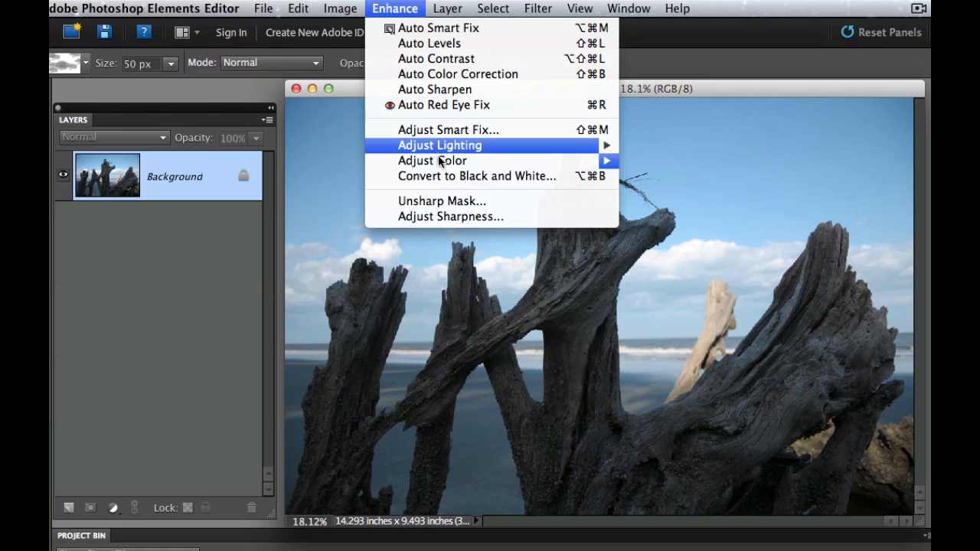
mouse_move(441, 161)
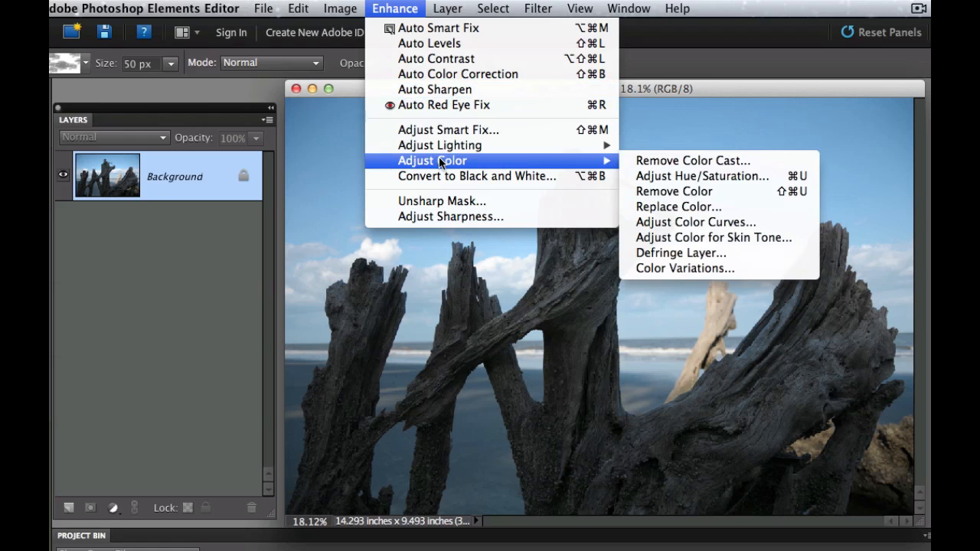
left_click(668, 224)
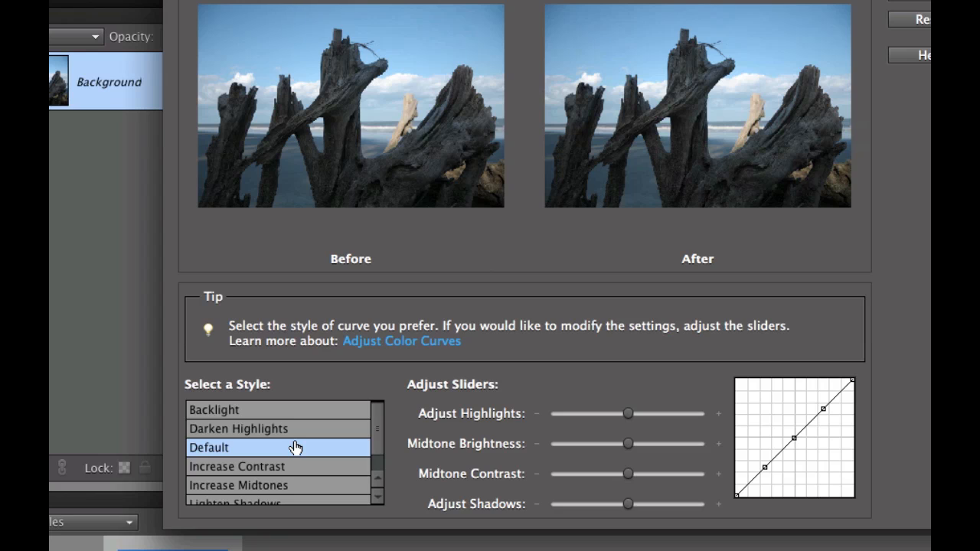
scroll(296, 448, "down", 2)
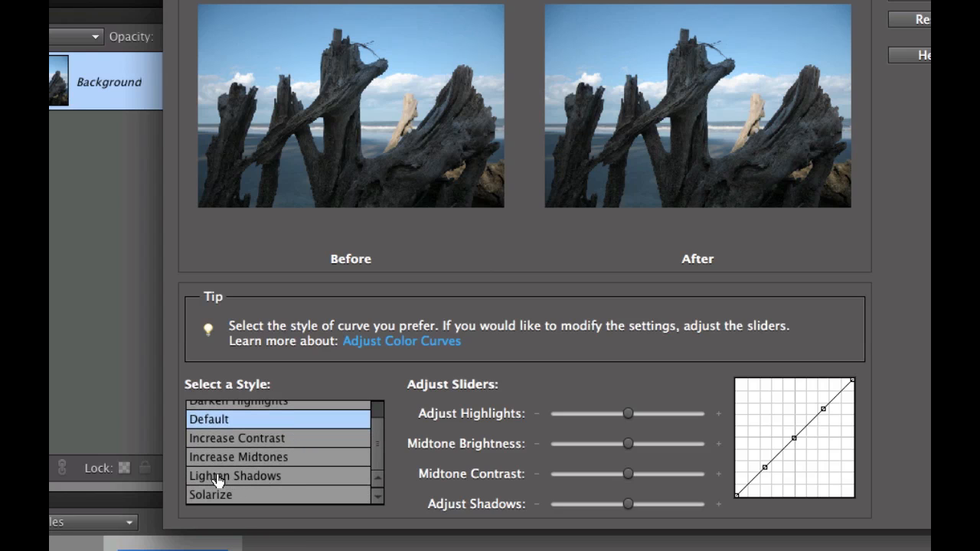
left_click(219, 478)
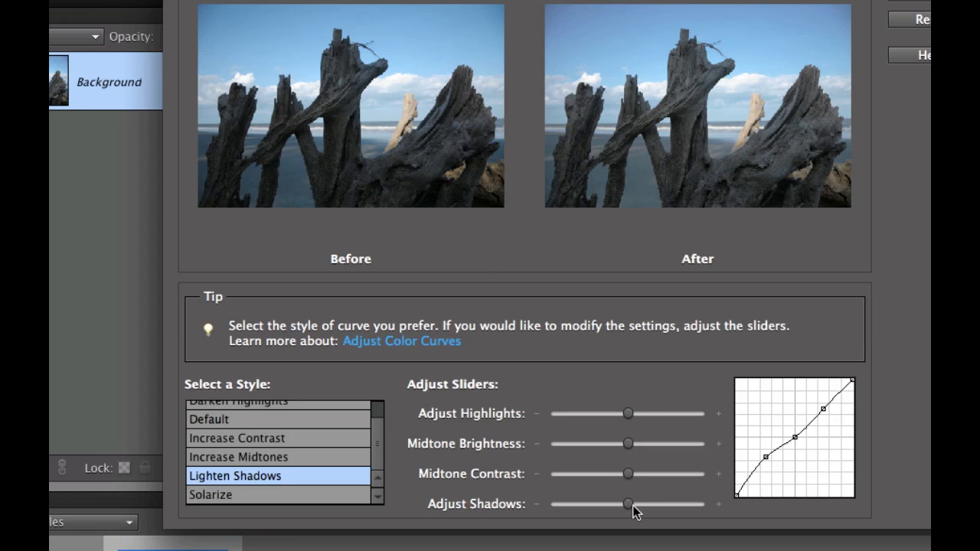
left_click_drag(631, 504, 659, 504)
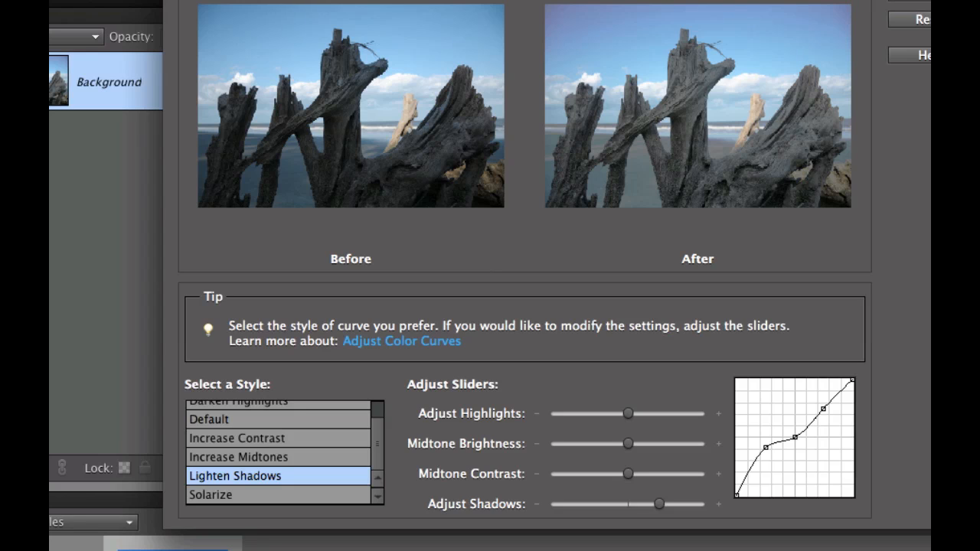
key("Return")
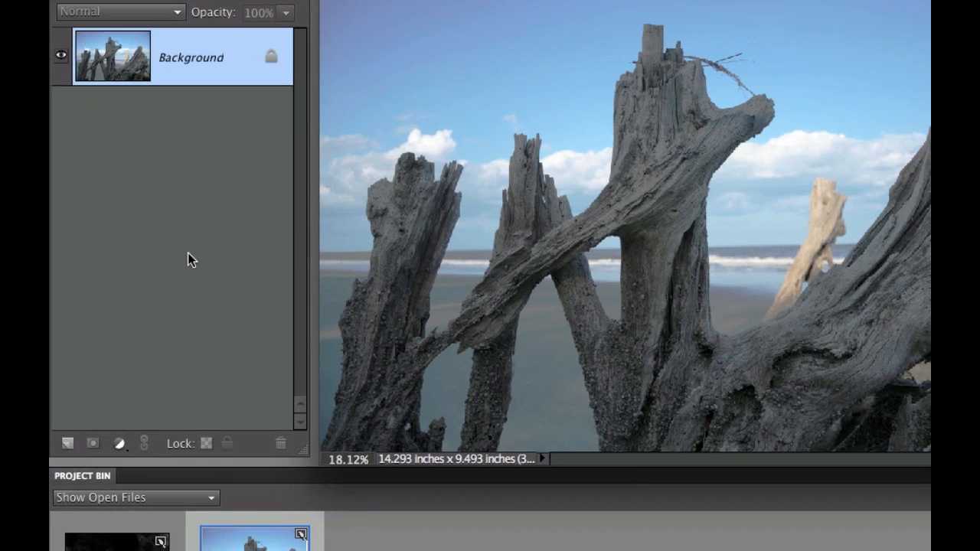
Add a new empty layer above the photo's Background layer.
left_click(115, 444)
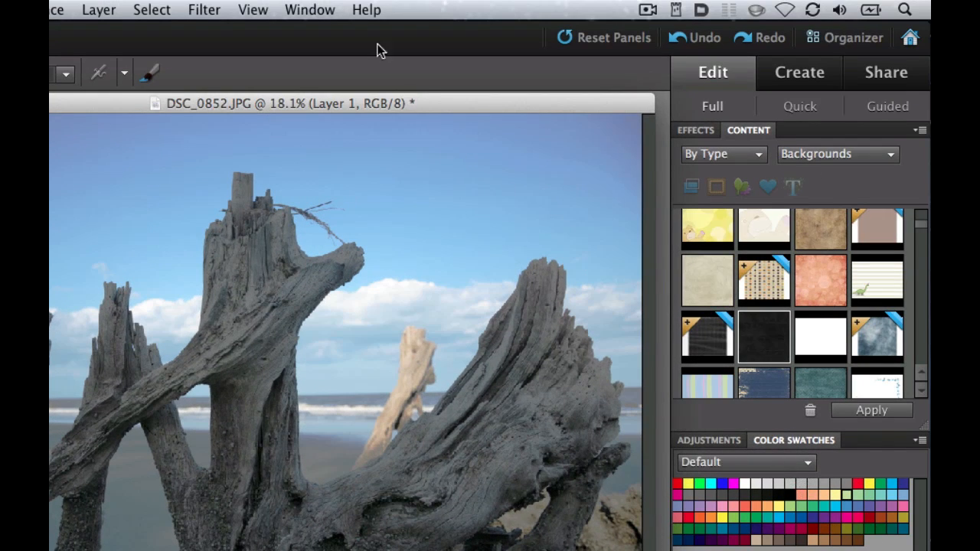
left_click(310, 9)
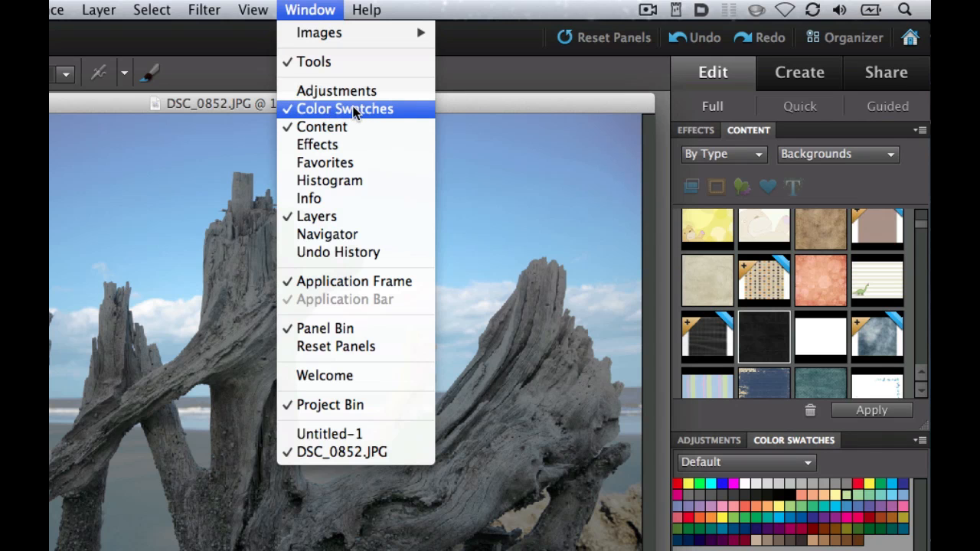
left_click(507, 71)
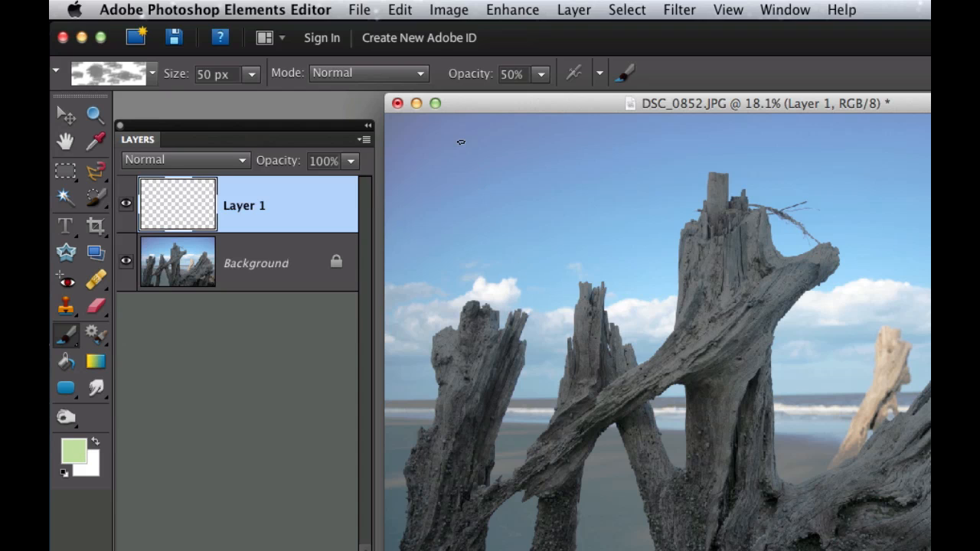
Fill Layer 1 with the light green foreground color at 100% opacity and set its blend mode to Darken.
left_click(402, 10)
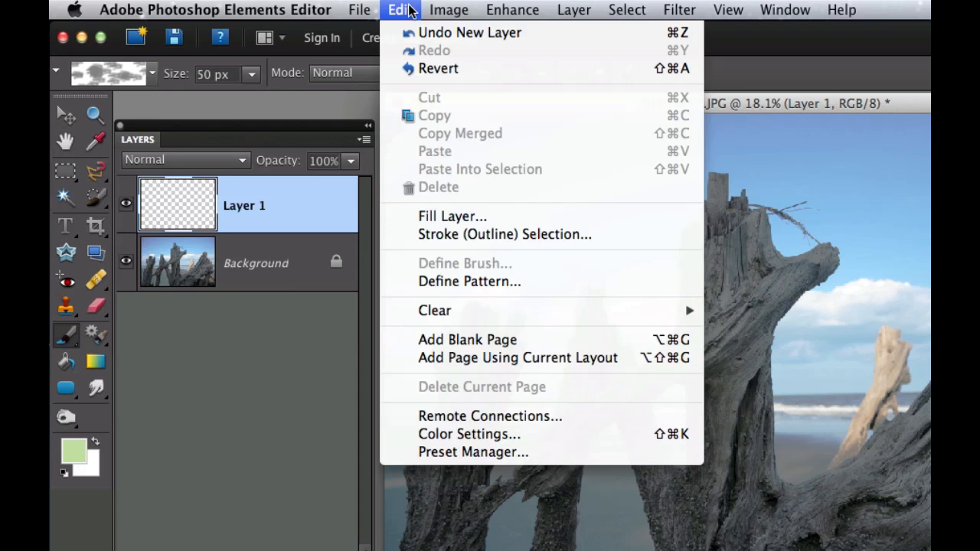
left_click(439, 221)
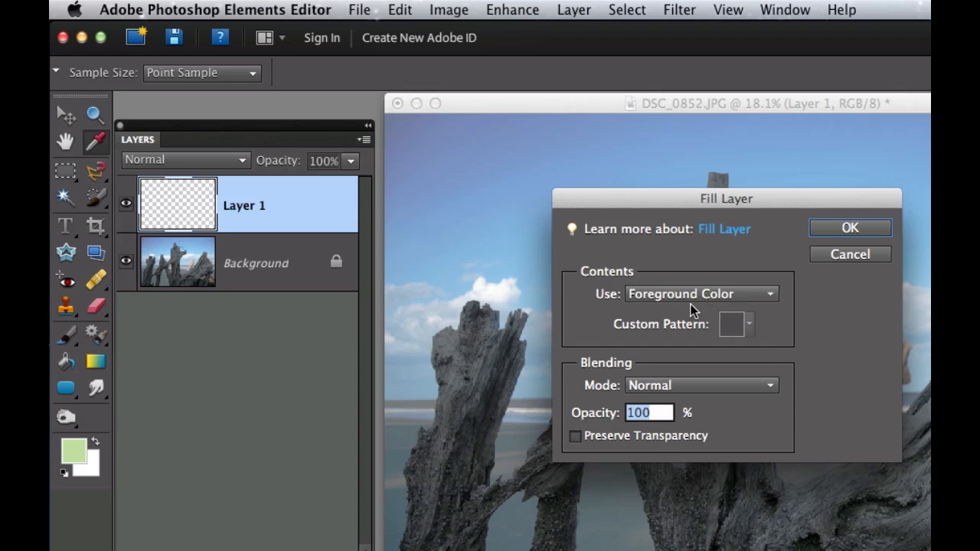
left_click(836, 230)
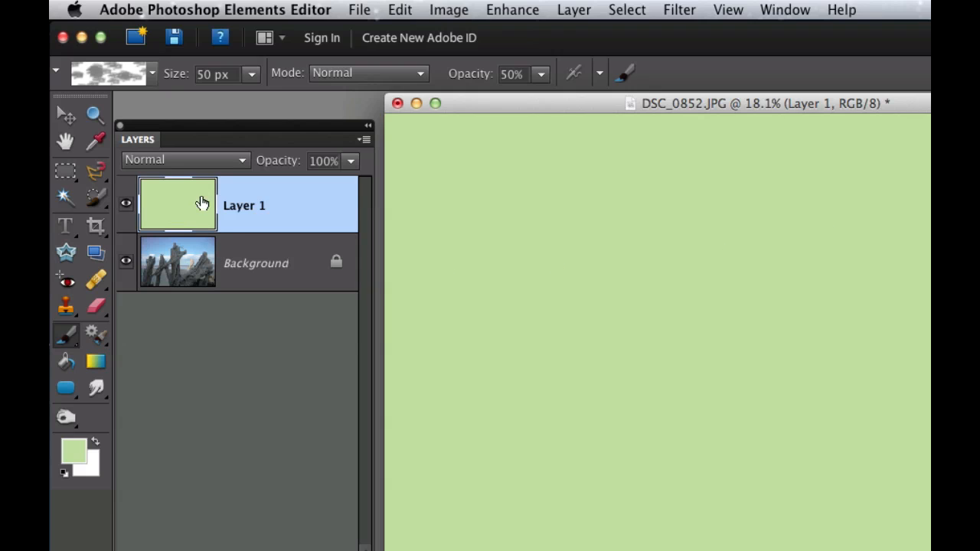
left_click(170, 162)
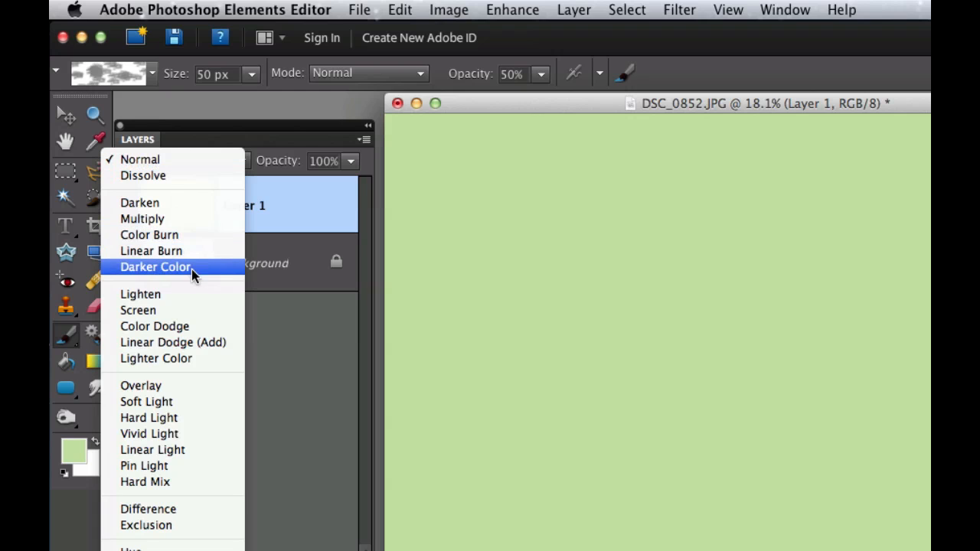
left_click(167, 205)
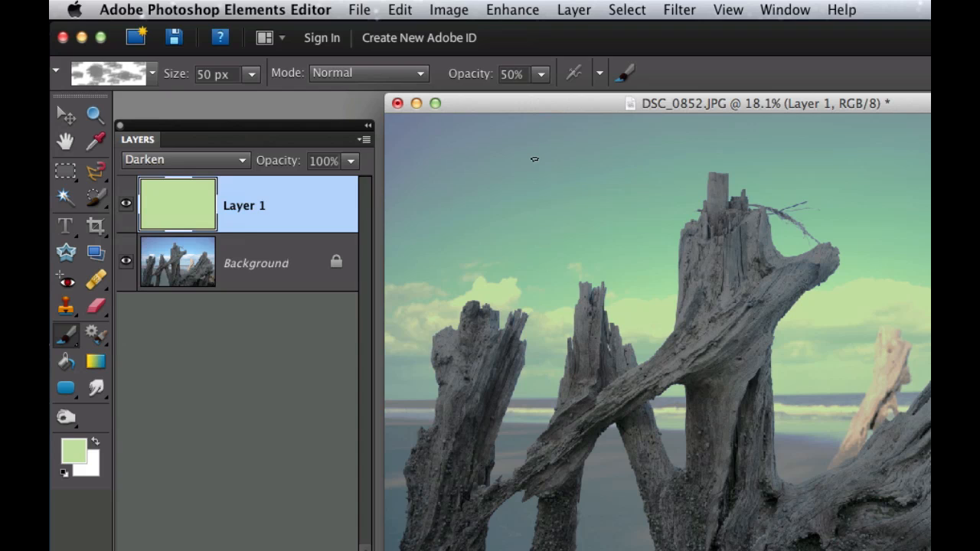
Create a blank 1280 × 720 pixel RGB file at 72 pixels/inch with white background contents, and move its window clear of the layer list.
left_click(360, 8)
mouse_move(366, 36)
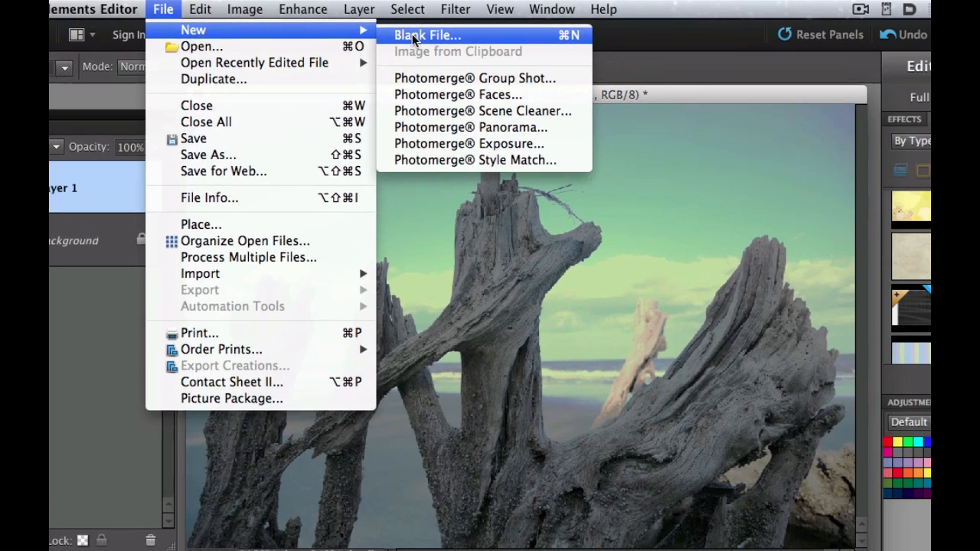
left_click(620, 38)
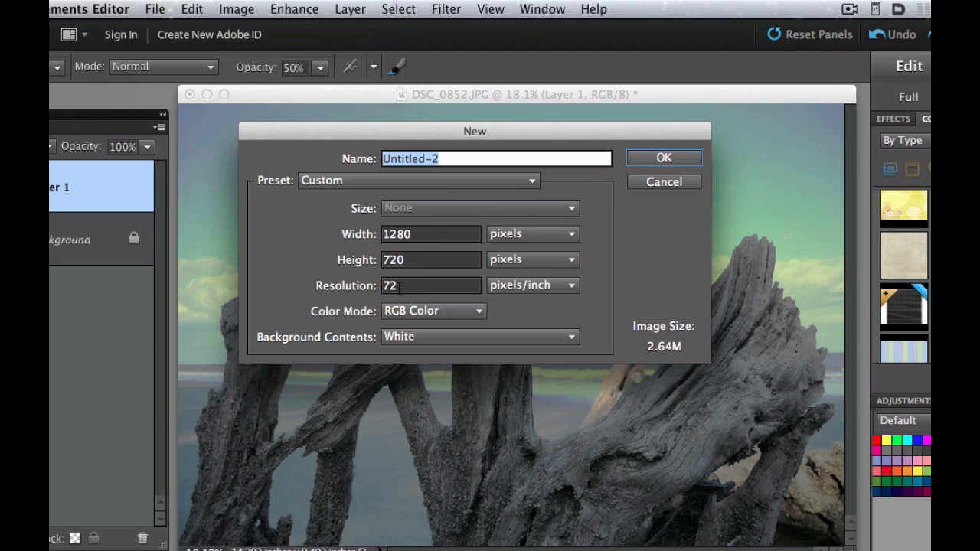
left_click(660, 159)
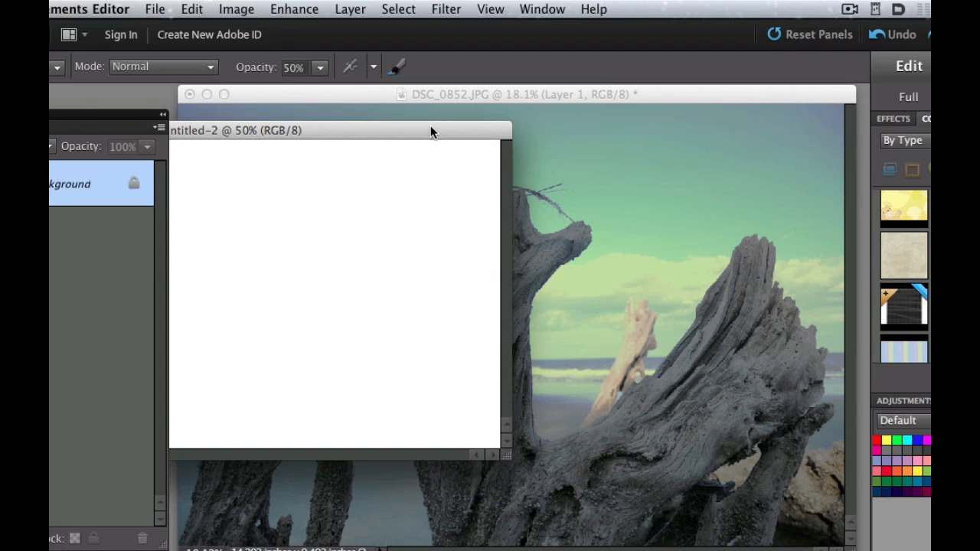
left_click_drag(430, 132, 706, 145)
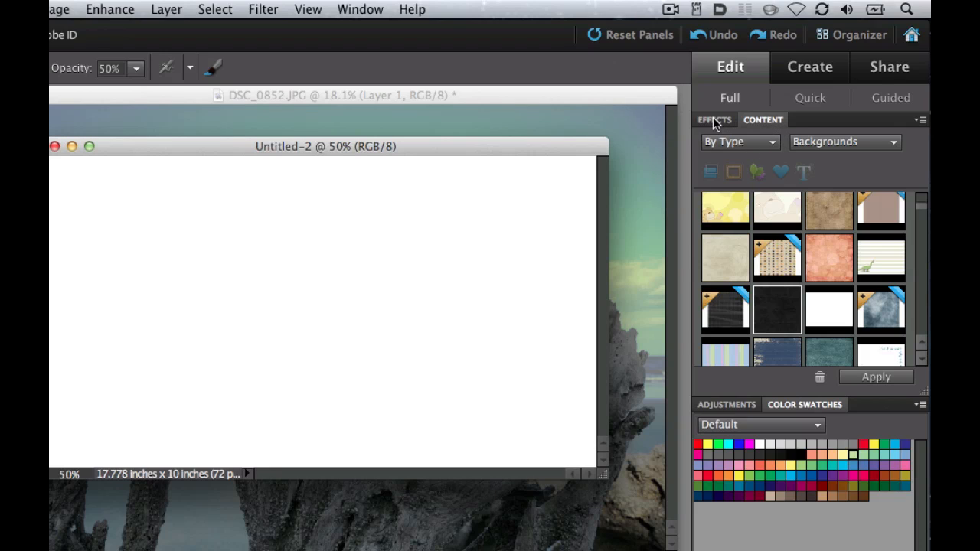
Fill the blank document with the dark, blue-gray speckled grunge texture from the Backgrounds content library.
left_click(746, 145)
left_click(742, 144)
left_click(820, 142)
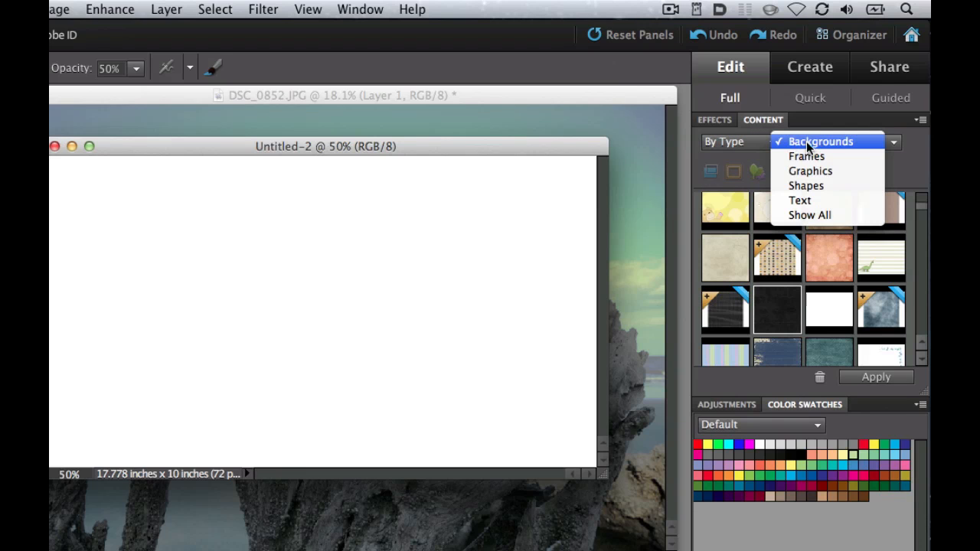
left_click(816, 140)
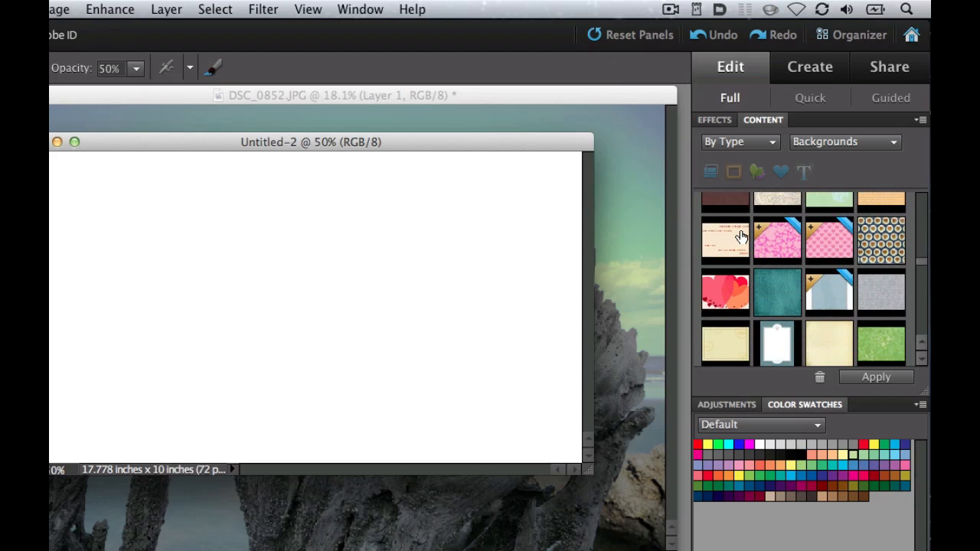
scroll(742, 237, "down", 10)
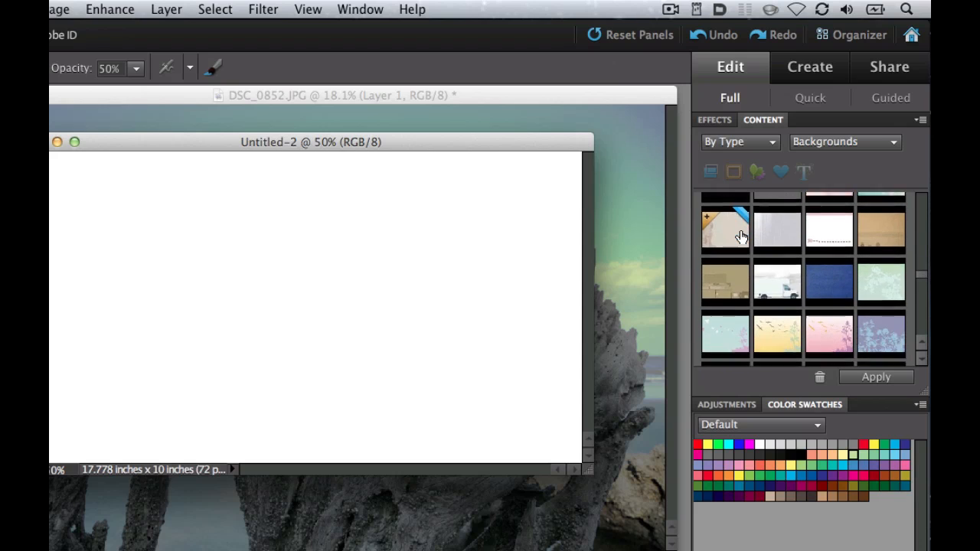
scroll(741, 237, "down", 10)
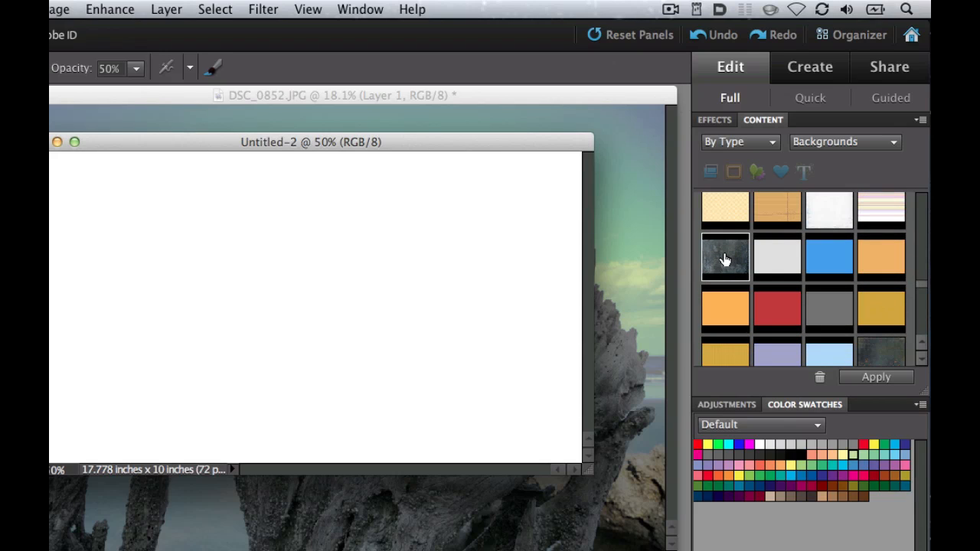
left_click_drag(724, 254, 403, 252)
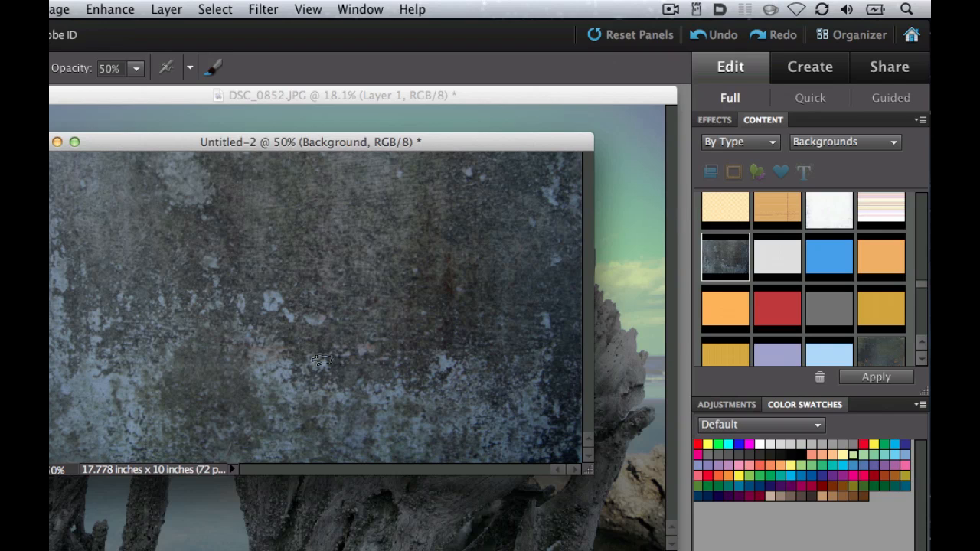
Apply a black-to-white Gradient Map to the grunge texture, with the black color stop at 25%.
left_click(257, 14)
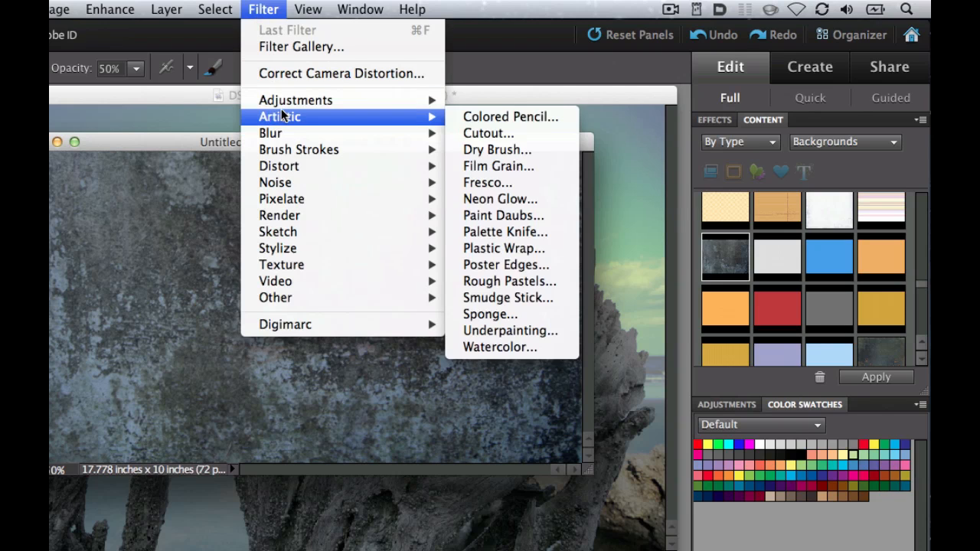
mouse_move(329, 100)
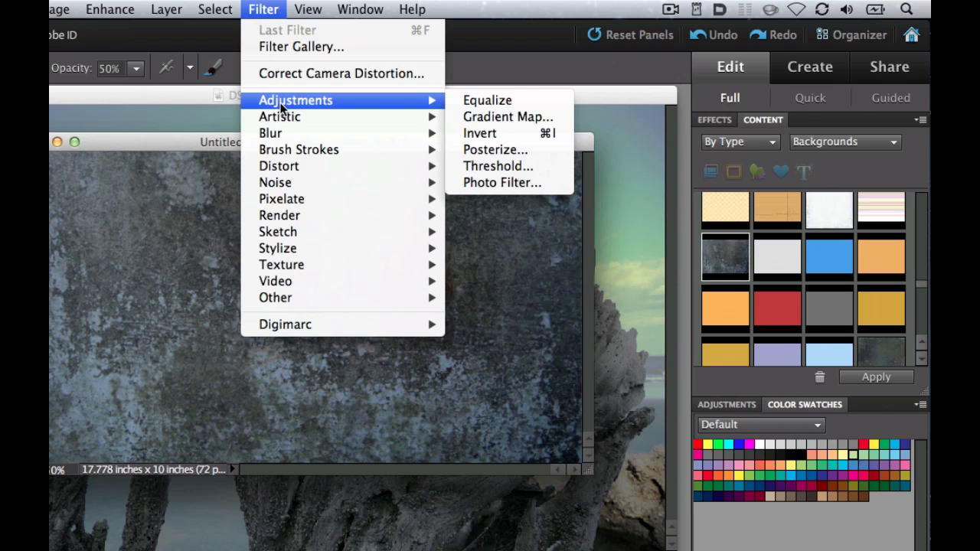
left_click(481, 117)
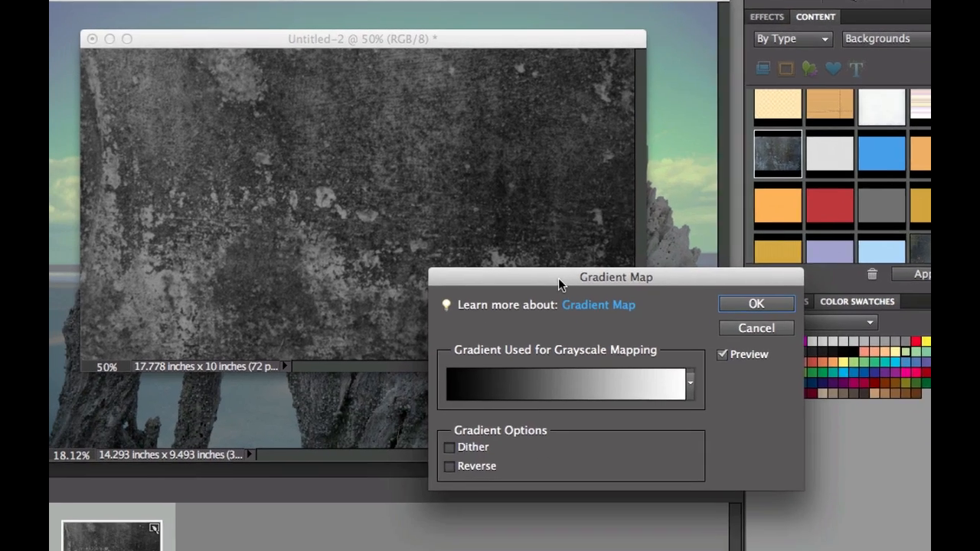
left_click_drag(506, 381, 592, 235)
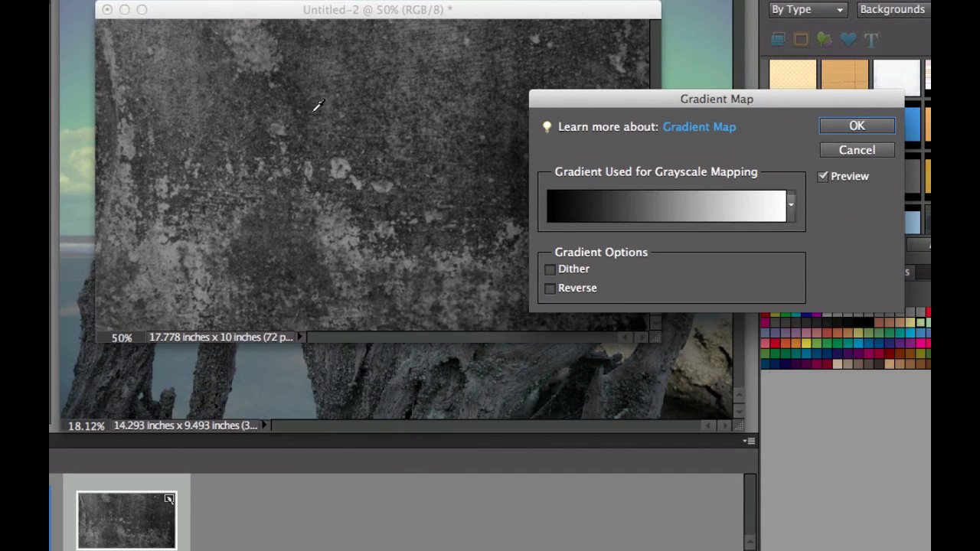
left_click(600, 214)
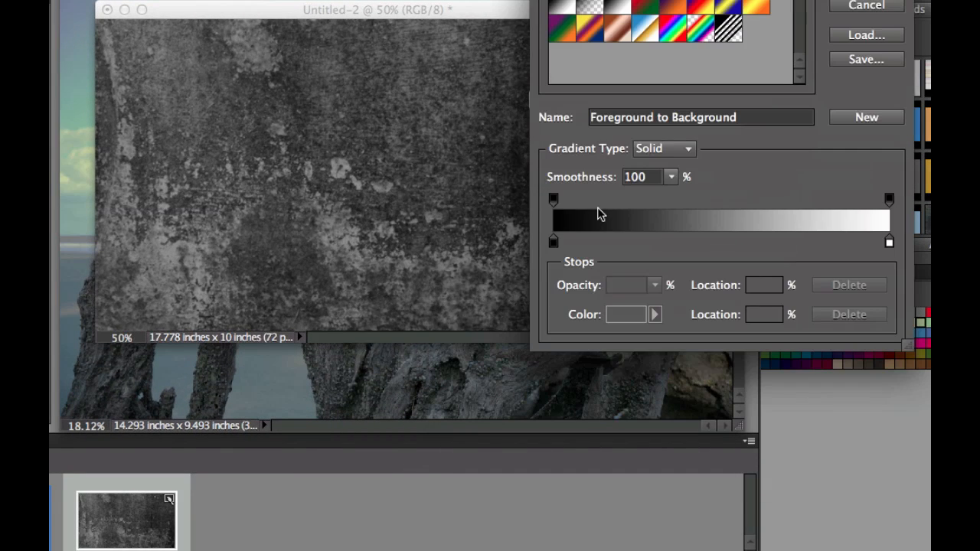
left_click(554, 243)
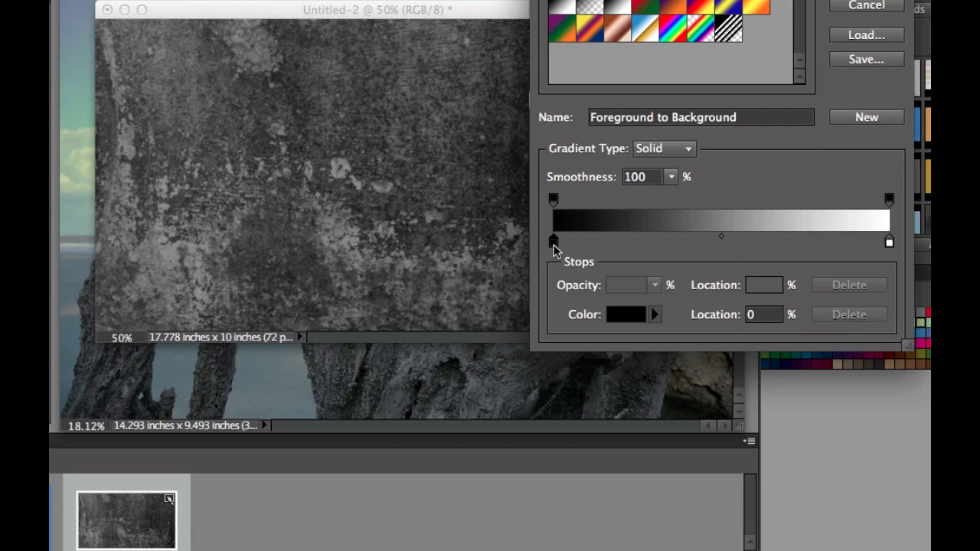
left_click_drag(554, 245, 638, 245)
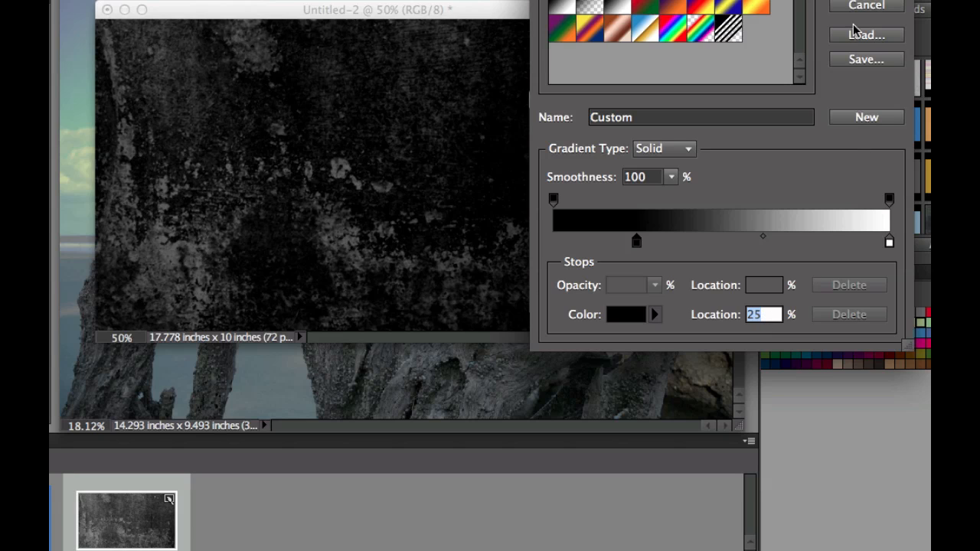
left_click(850, 1)
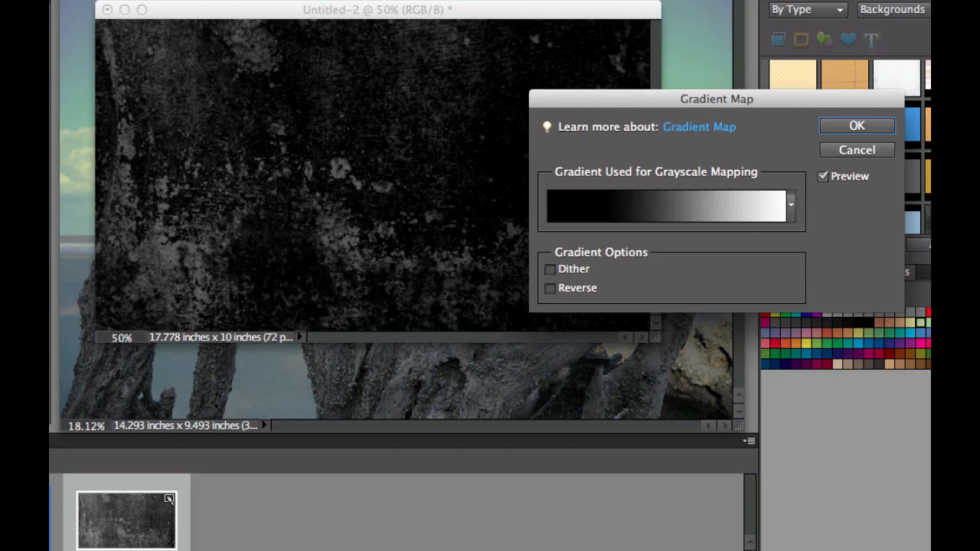
left_click(842, 128)
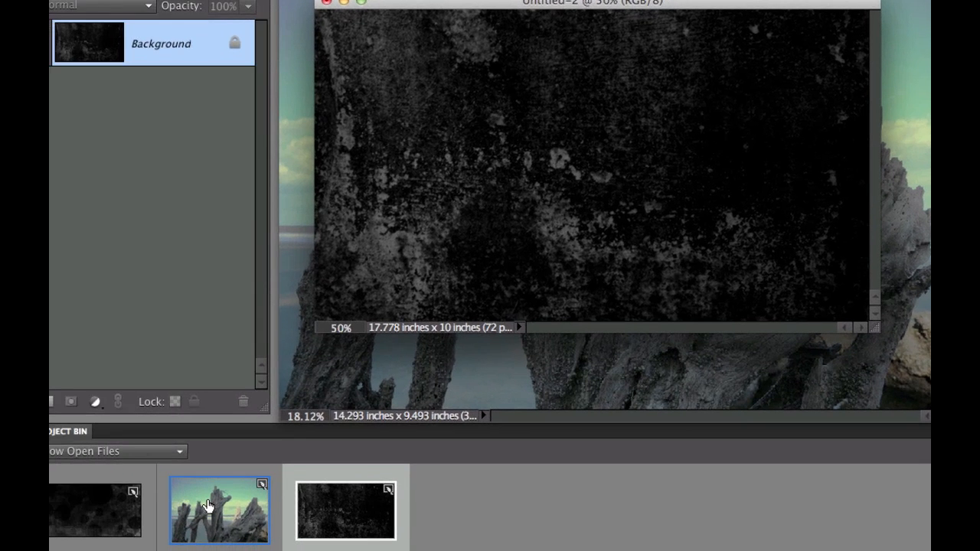
Place the black-and-white grunge texture into the driftwood photo as a new layer above the green layer.
left_click(207, 505)
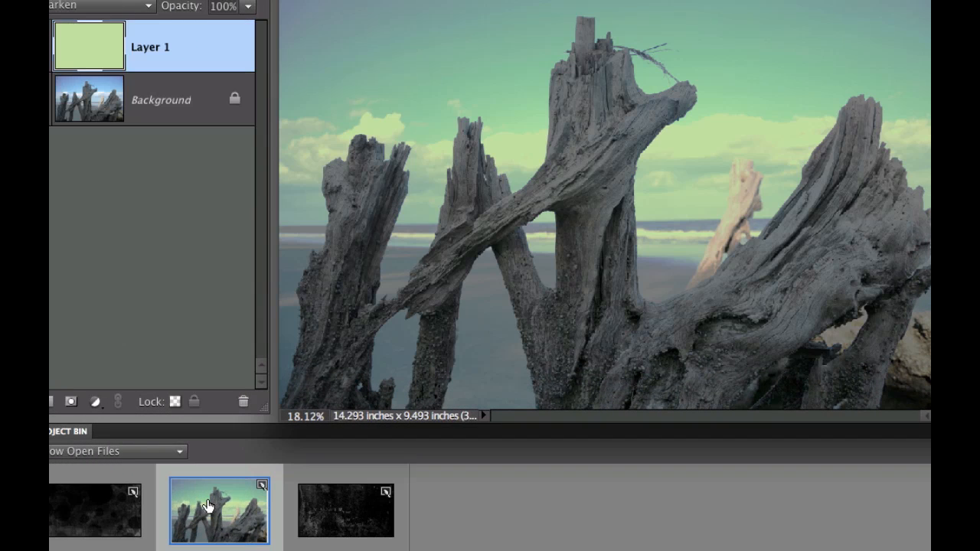
left_click(346, 510)
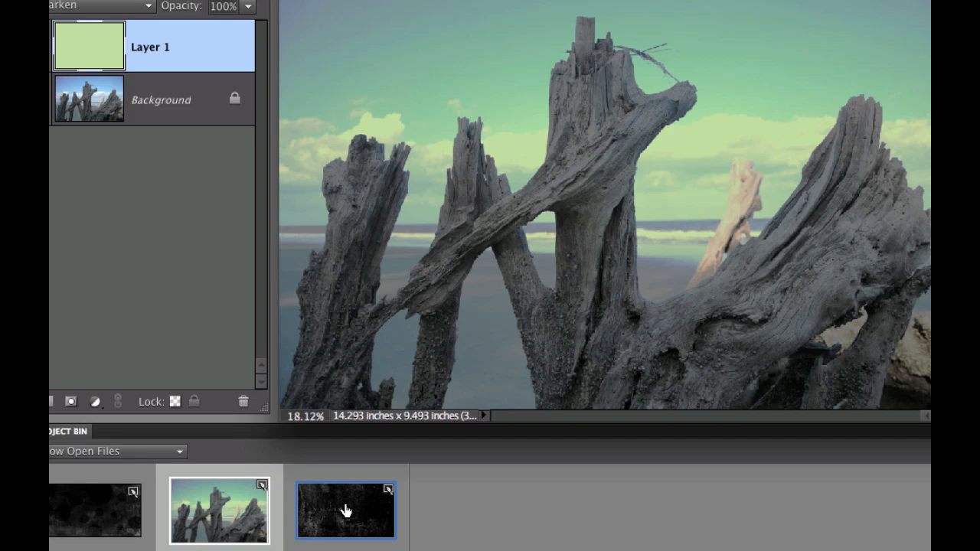
left_click_drag(346, 511, 484, 245)
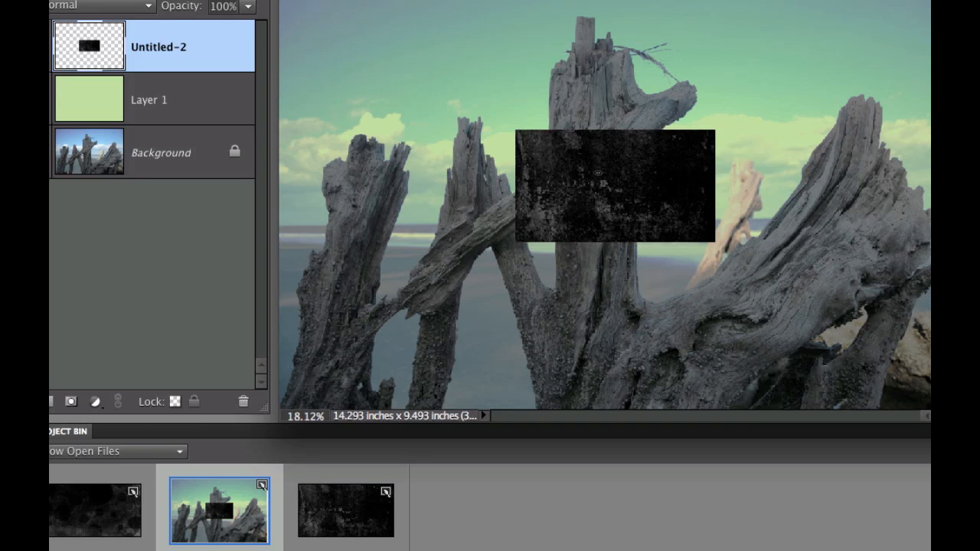
Scale and stretch the grunge texture layer until it covers the whole driftwood photo, and apply the transformation.
key("super+t")
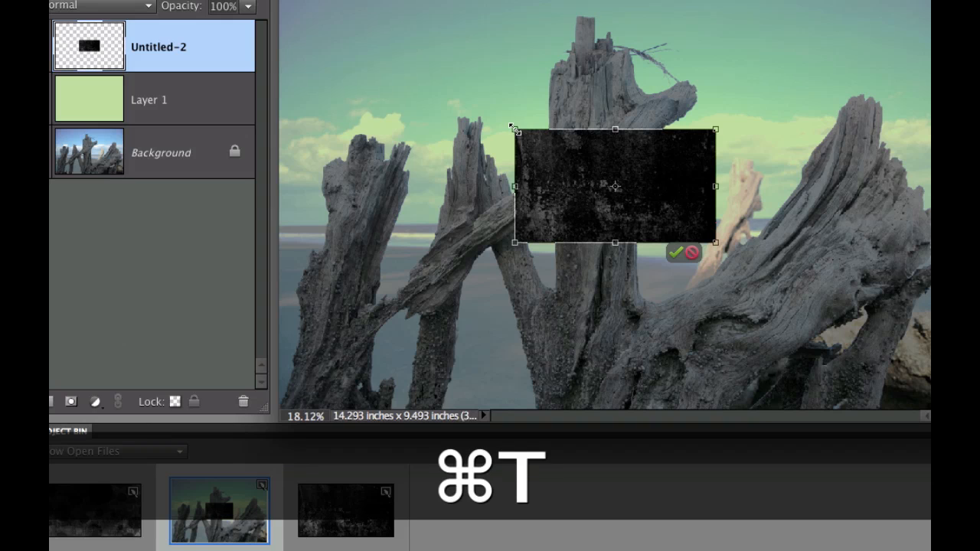
left_click_drag(514, 130, 281, 4)
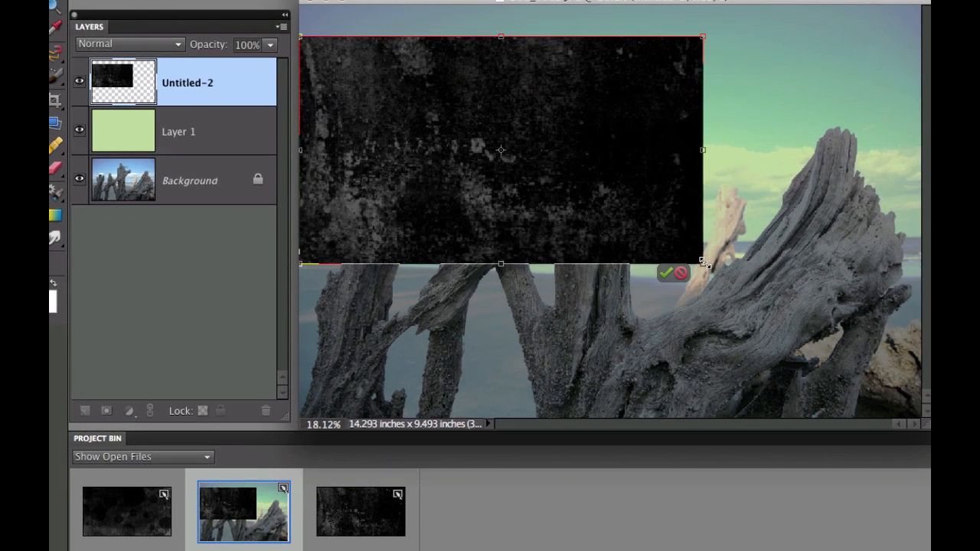
left_click_drag(705, 263, 917, 402)
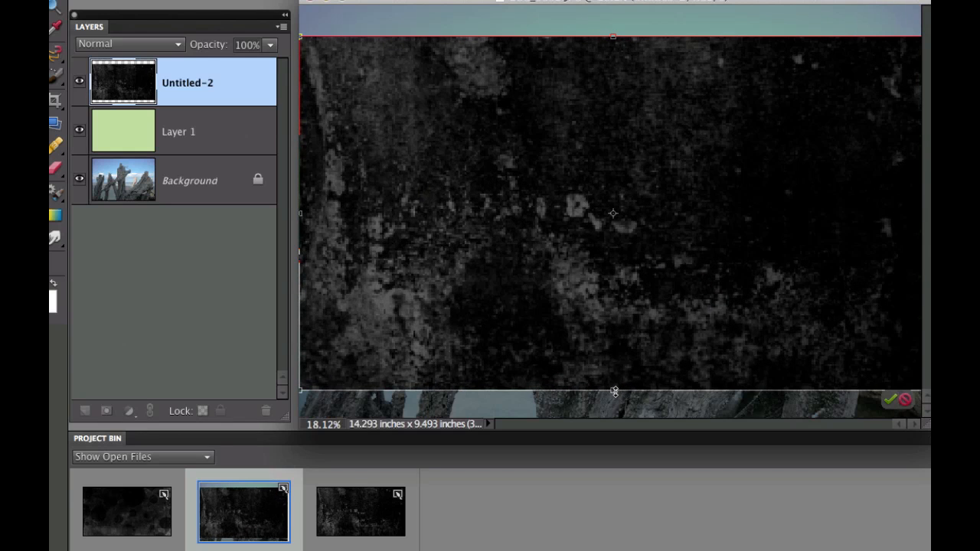
left_click_drag(615, 391, 615, 418)
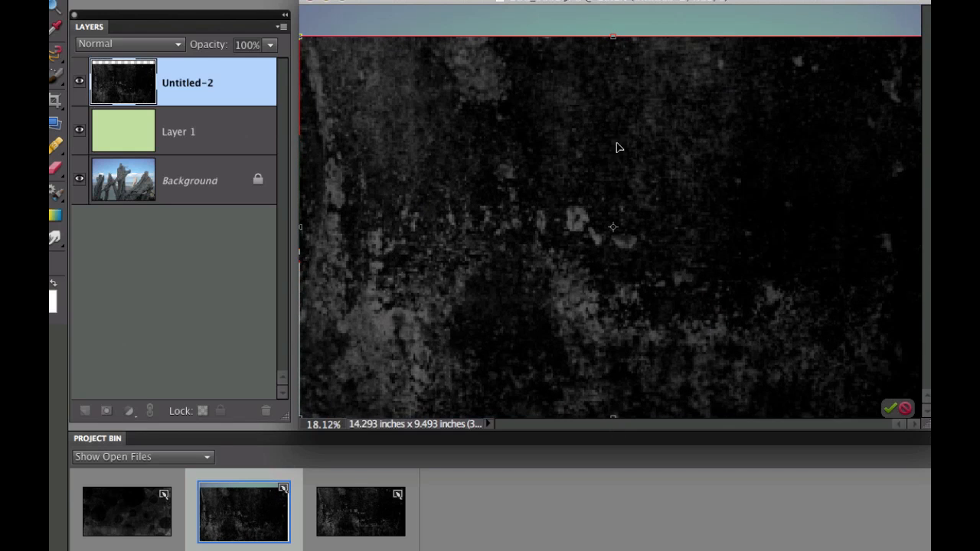
left_click_drag(612, 38, 613, 4)
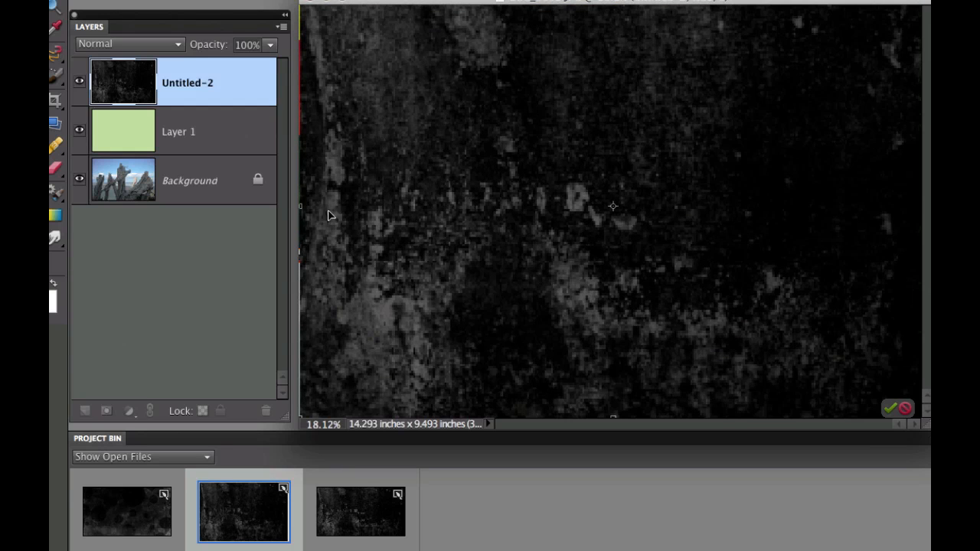
left_click_drag(294, 207, 287, 208)
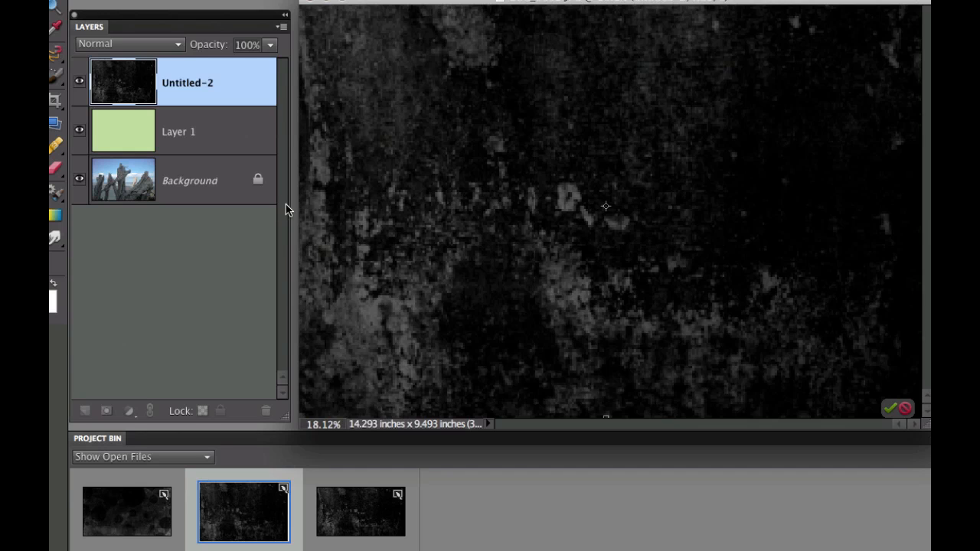
key("Return")
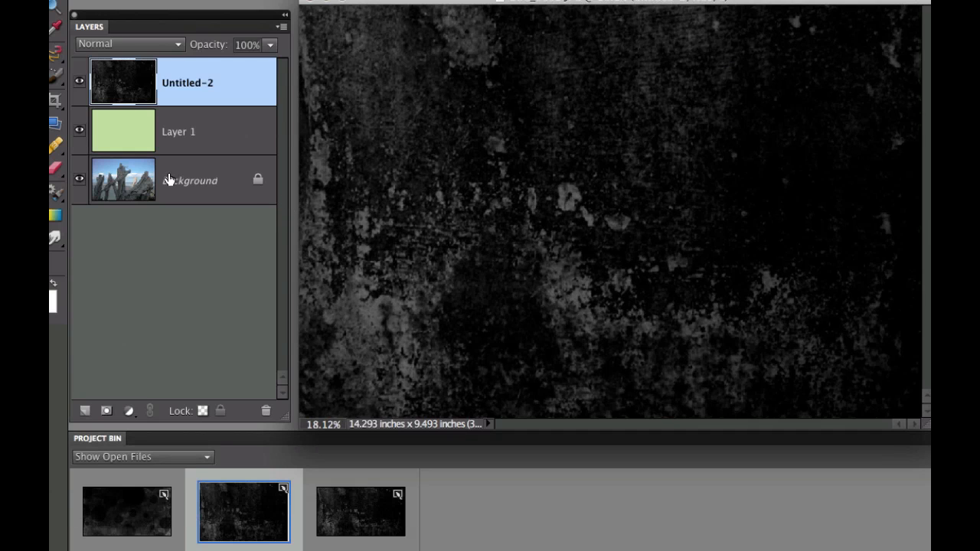
Set the grunge texture layer's blend mode to Screen and its opacity to 39%.
left_click(122, 47)
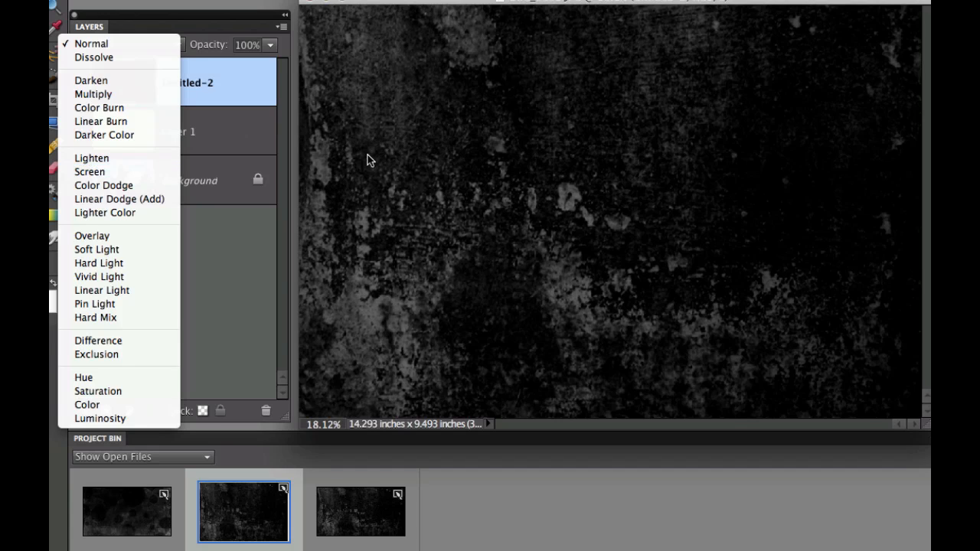
left_click(92, 173)
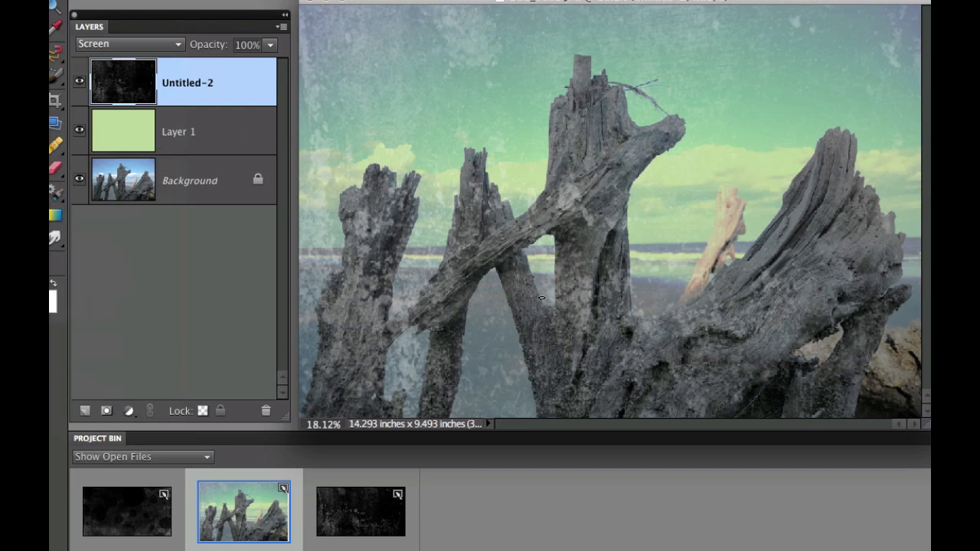
left_click(269, 46)
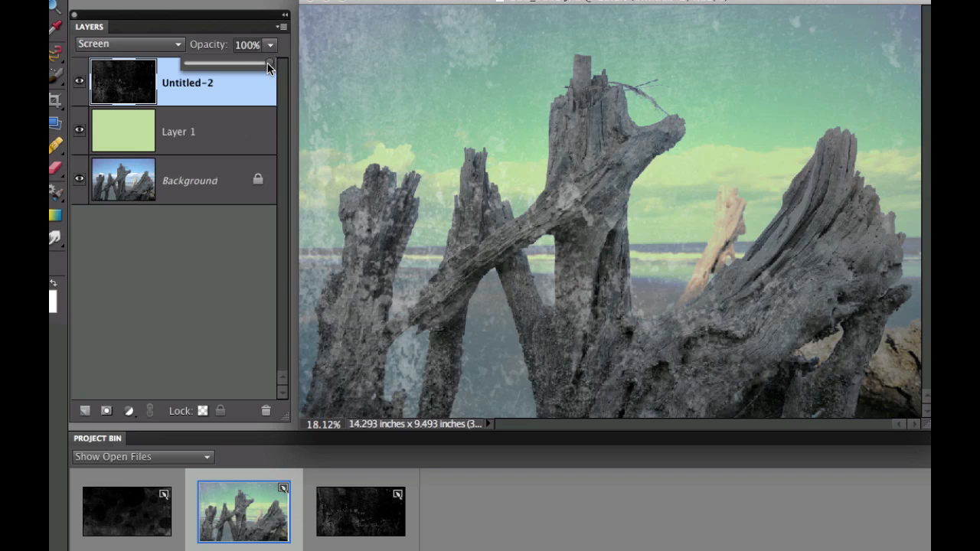
left_click_drag(252, 67, 220, 68)
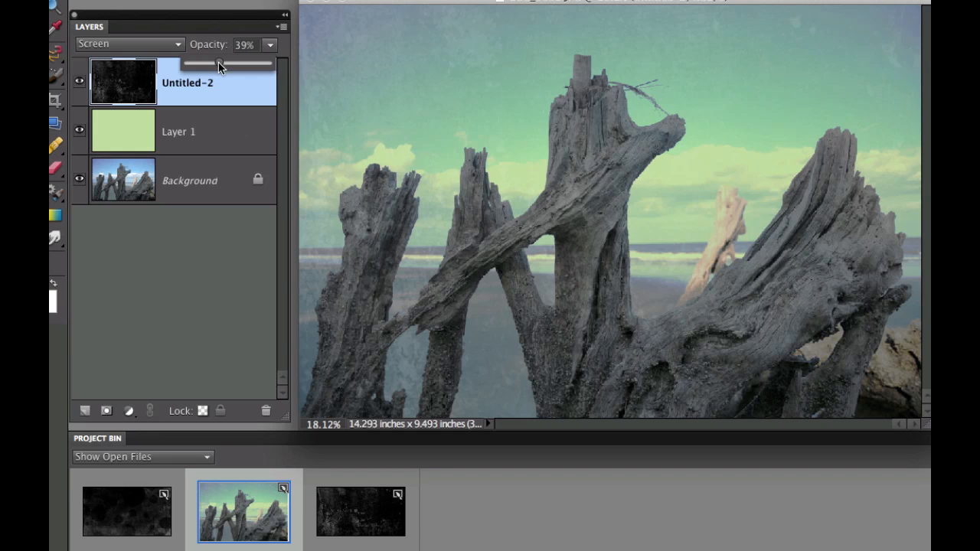
left_click(191, 98)
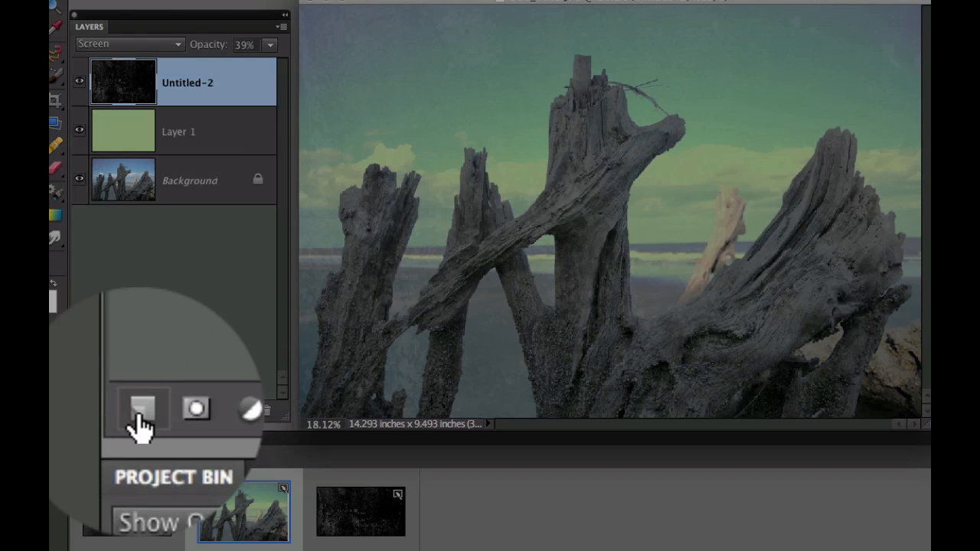
On a new top layer, frame the whole canvas with a white 100 px inside stroke at 100% opacity, and clear the selection.
left_click(140, 418)
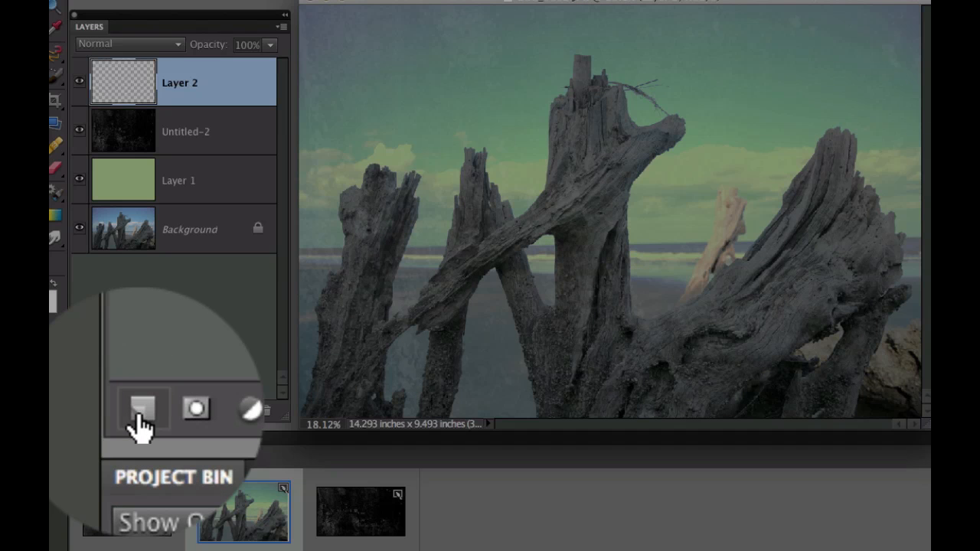
key("super+a")
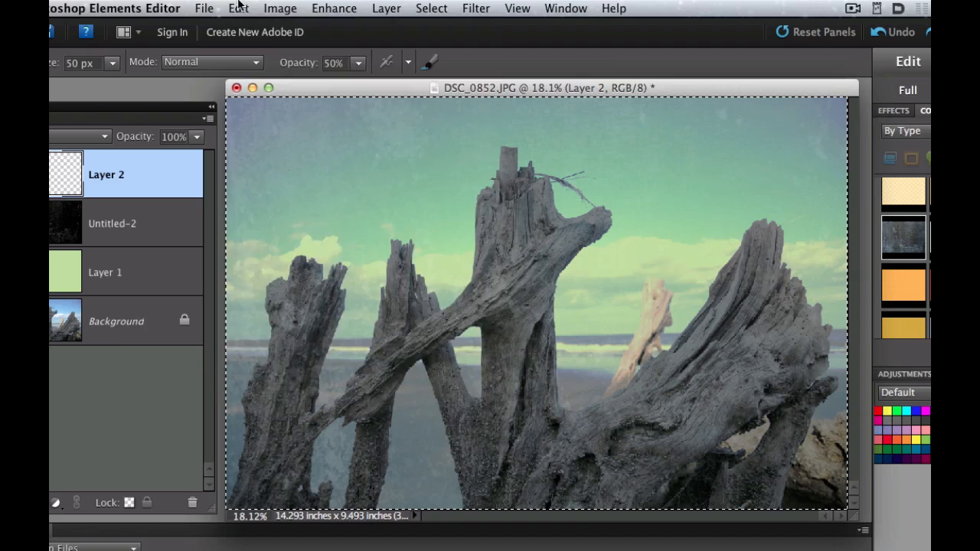
left_click(238, 8)
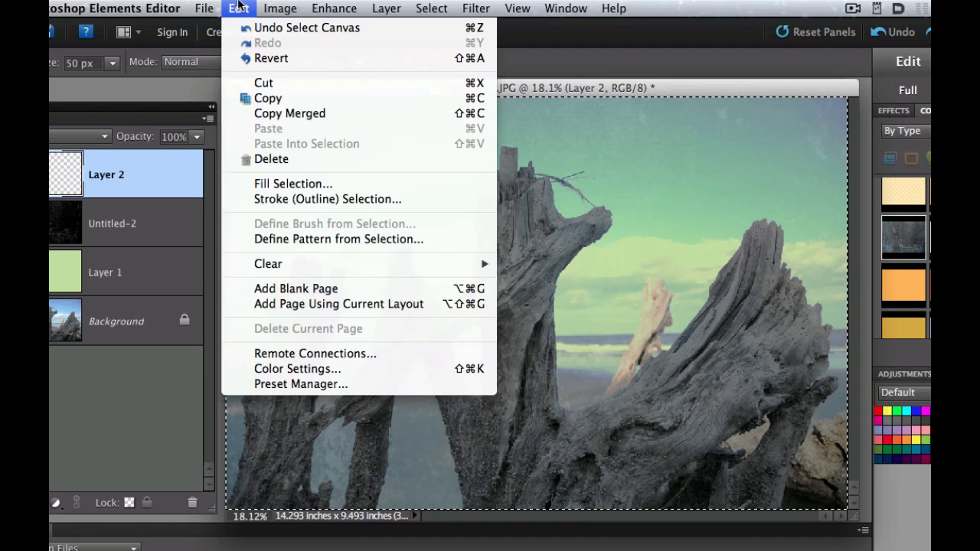
left_click(263, 201)
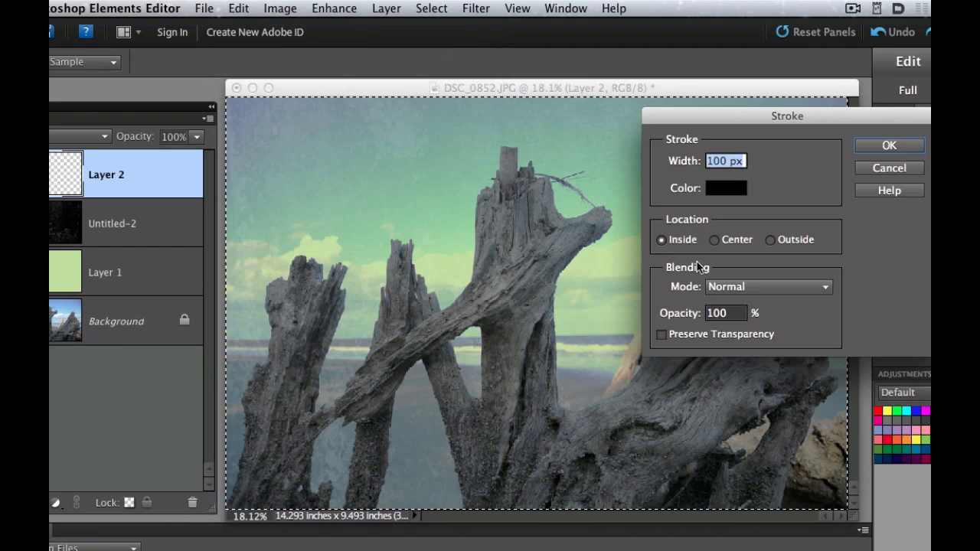
left_click(722, 190)
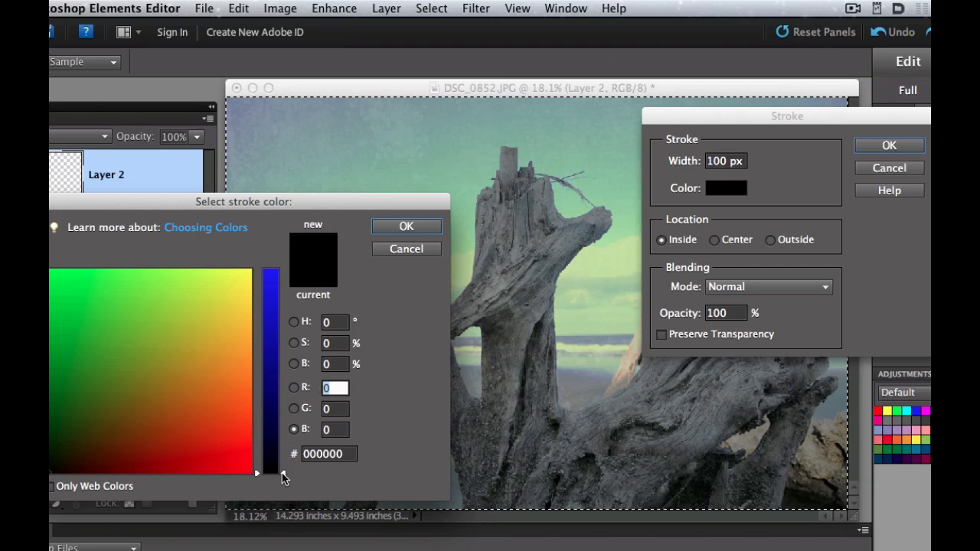
left_click_drag(284, 473, 282, 252)
mouse_move(223, 276)
left_mouse_down()
mouse_move(217, 284)
mouse_move(253, 269)
left_mouse_up()
left_click(429, 228)
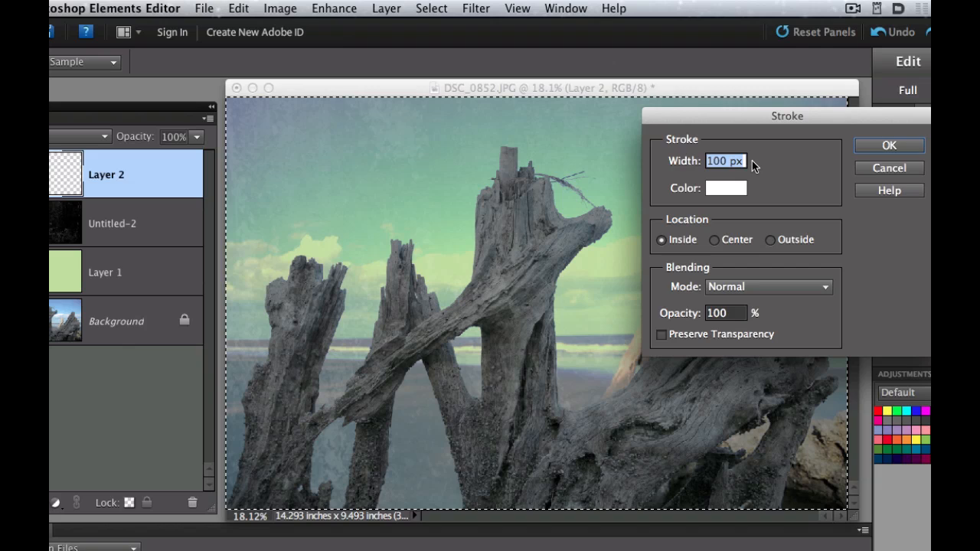
left_click(893, 150)
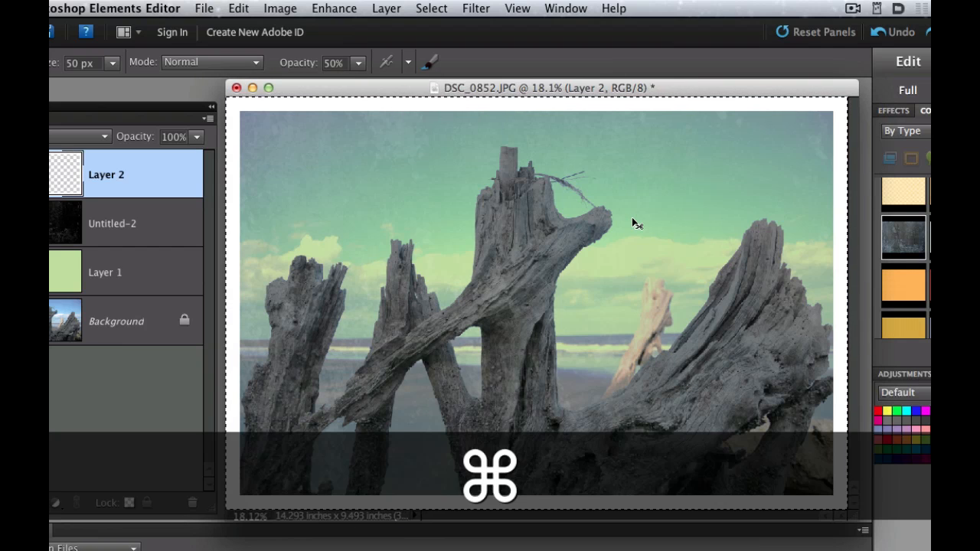
key("super+d")
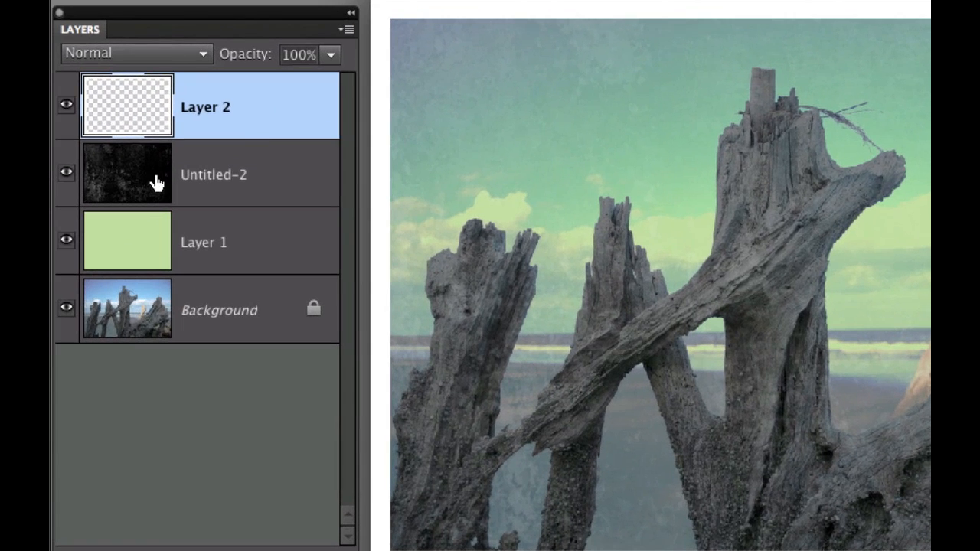
Duplicate the Untitled-2 texture layer and move the copy above the white border layer.
left_click(132, 181)
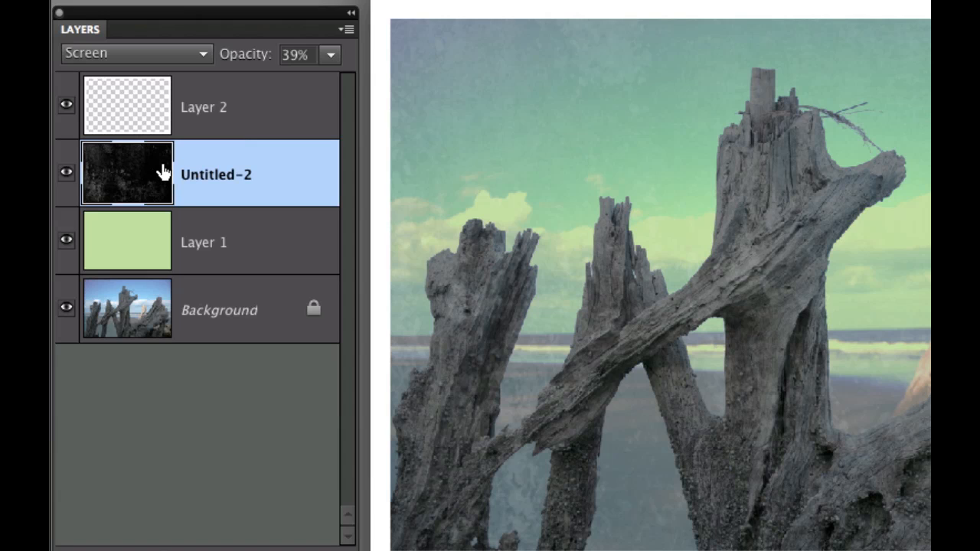
key("super+j")
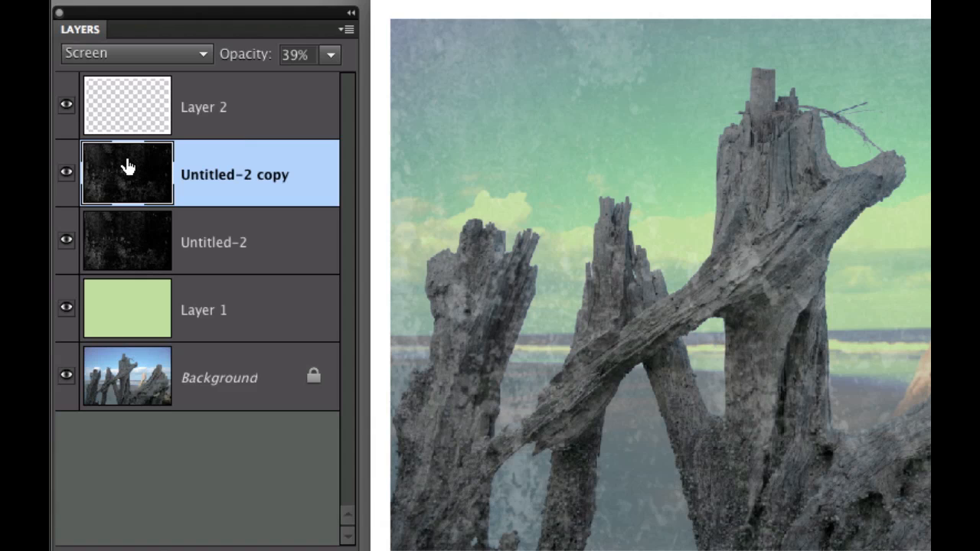
left_click_drag(127, 167, 117, 91)
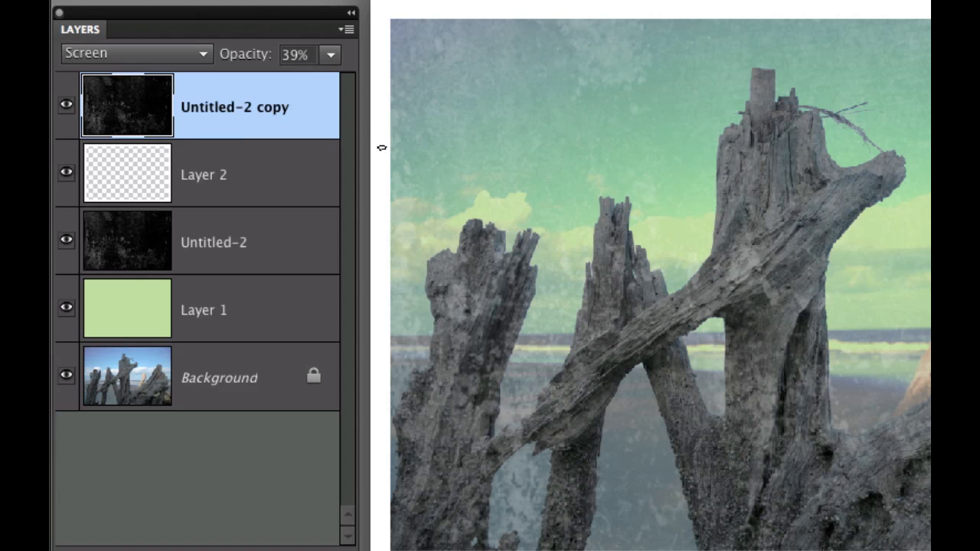
Invert the copied texture layer and set its blend mode to Multiply.
key("super+i")
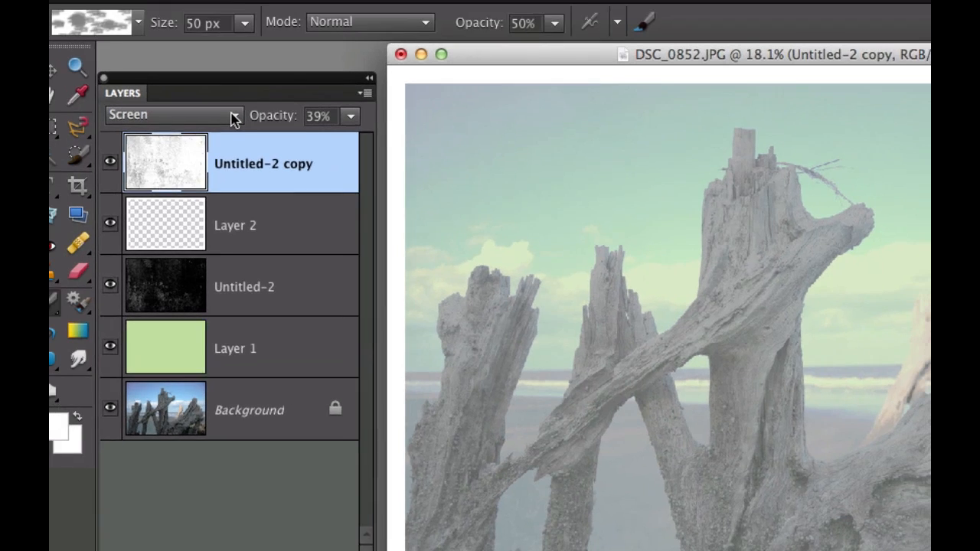
left_click(234, 117)
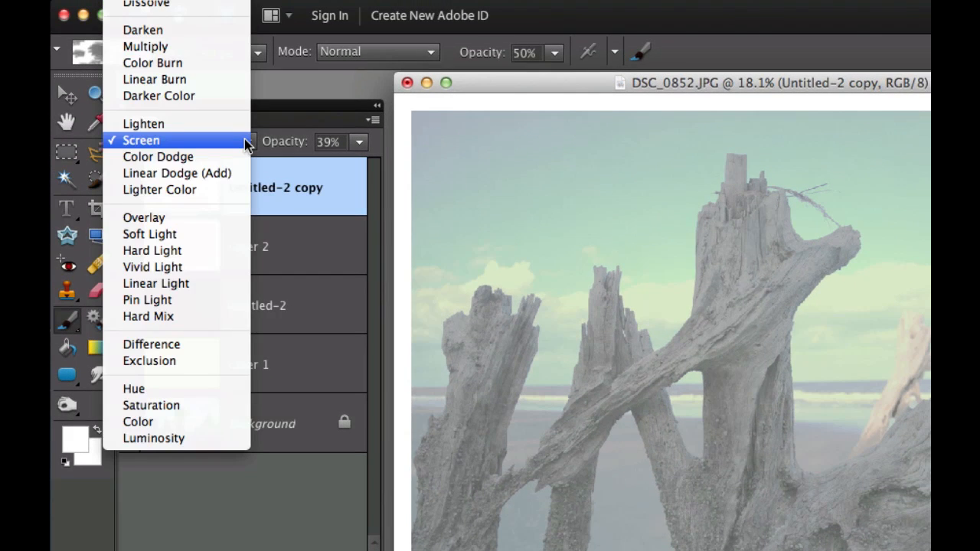
left_click(193, 47)
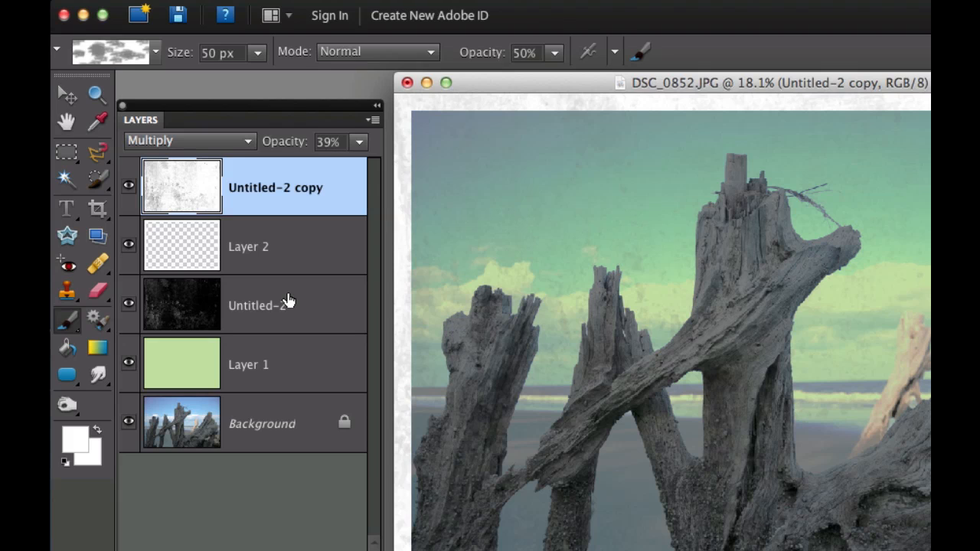
Clip the inverted texture copy to the white border on Layer 2 and lower its opacity to 18%.
key("super+g")
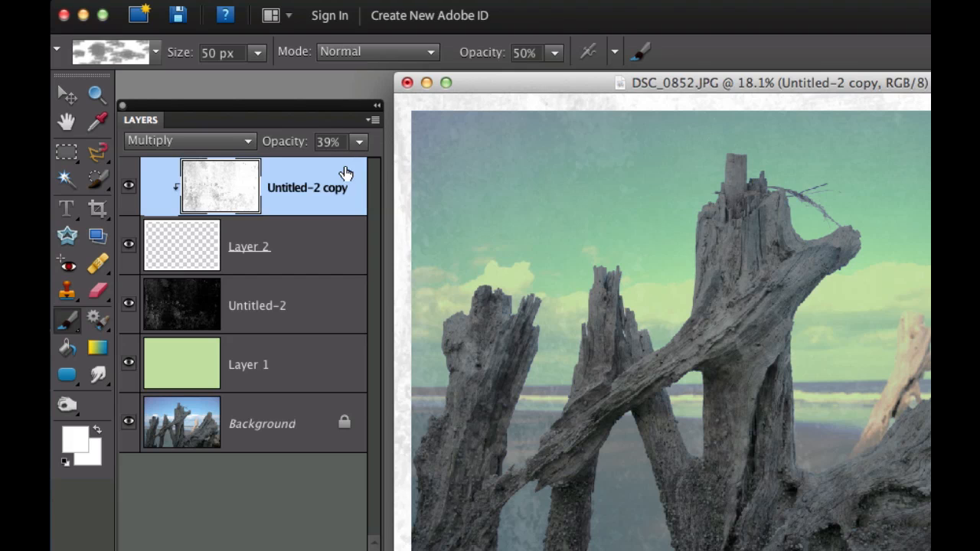
left_click(360, 142)
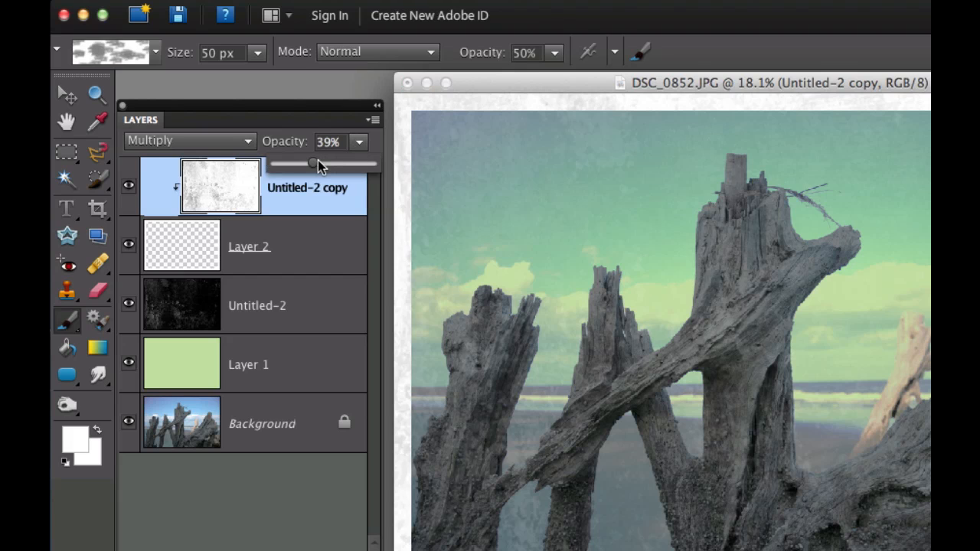
mouse_move(313, 170)
left_mouse_down()
mouse_move(332, 170)
mouse_move(300, 170)
left_mouse_up()
left_click_drag(299, 163, 291, 164)
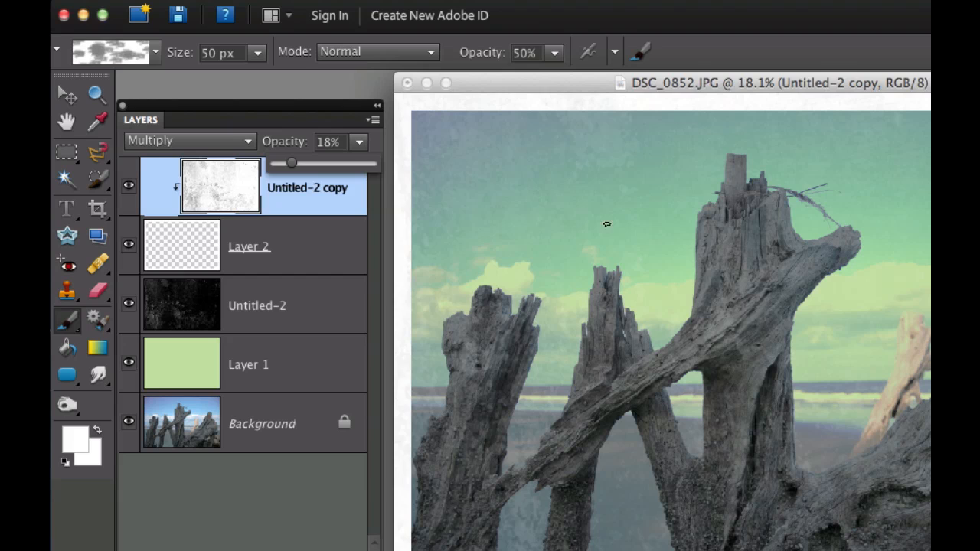
left_click(314, 119)
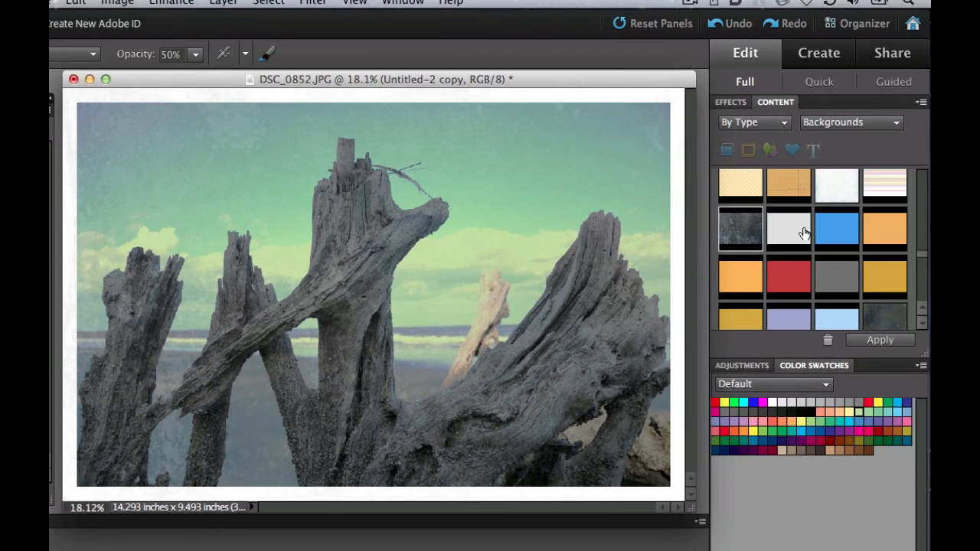
Browse the Backgrounds content library for other textures that could be used on the photo.
scroll(802, 233, "down", 3)
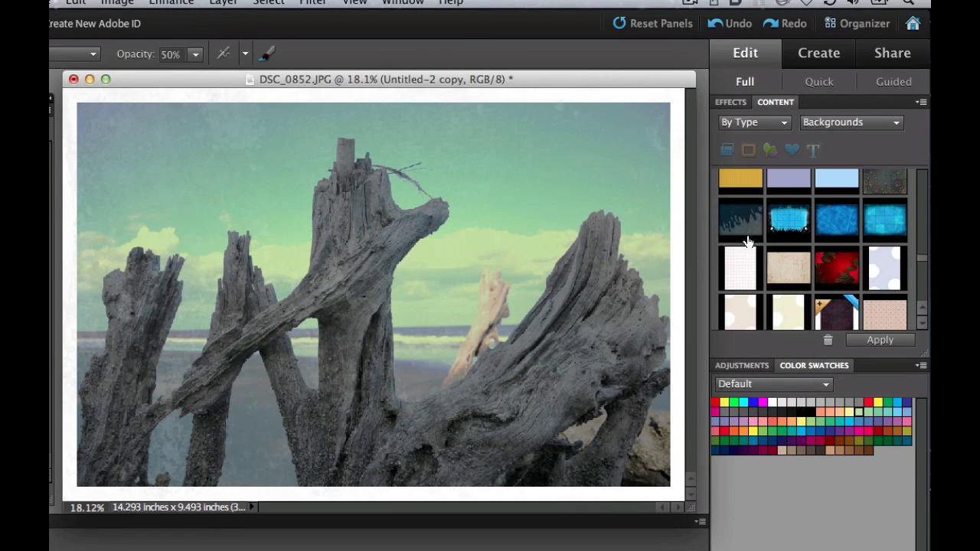
scroll(740, 235, "down", 3)
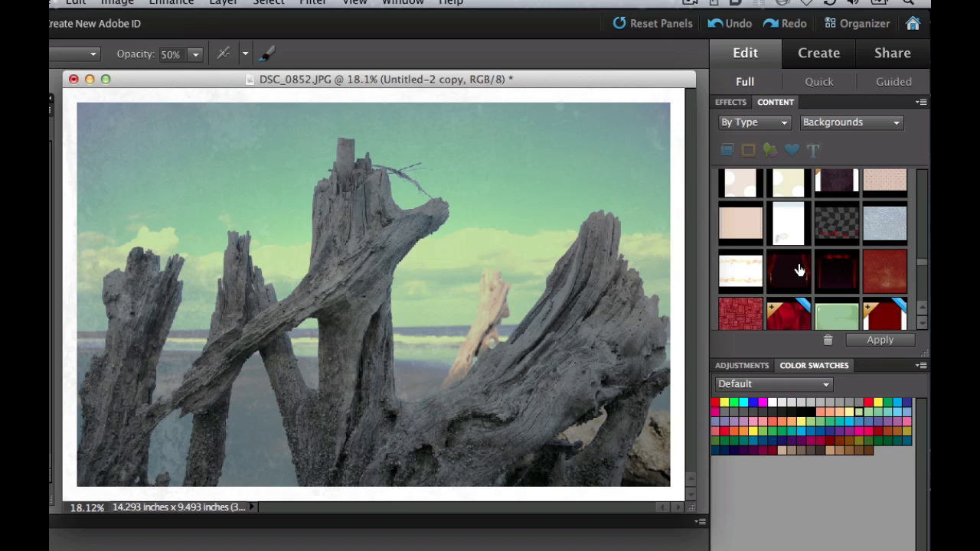
scroll(799, 269, "up", 10)
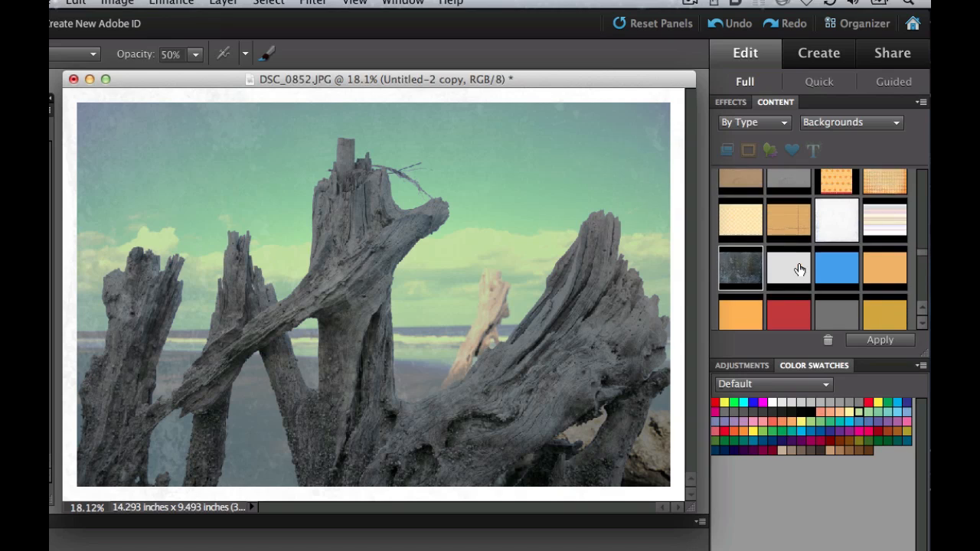
scroll(799, 269, "up", 8)
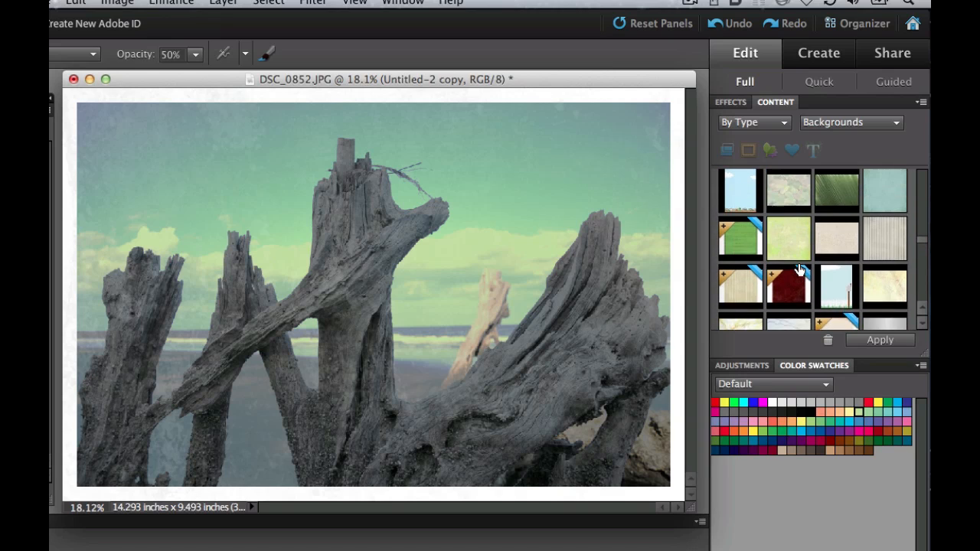
scroll(799, 269, "up", 5)
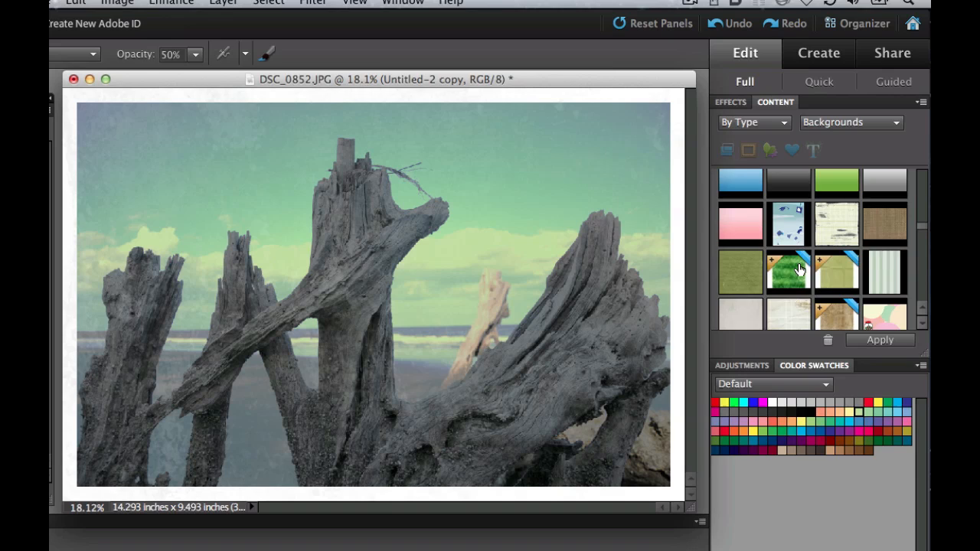
scroll(799, 269, "up", 5)
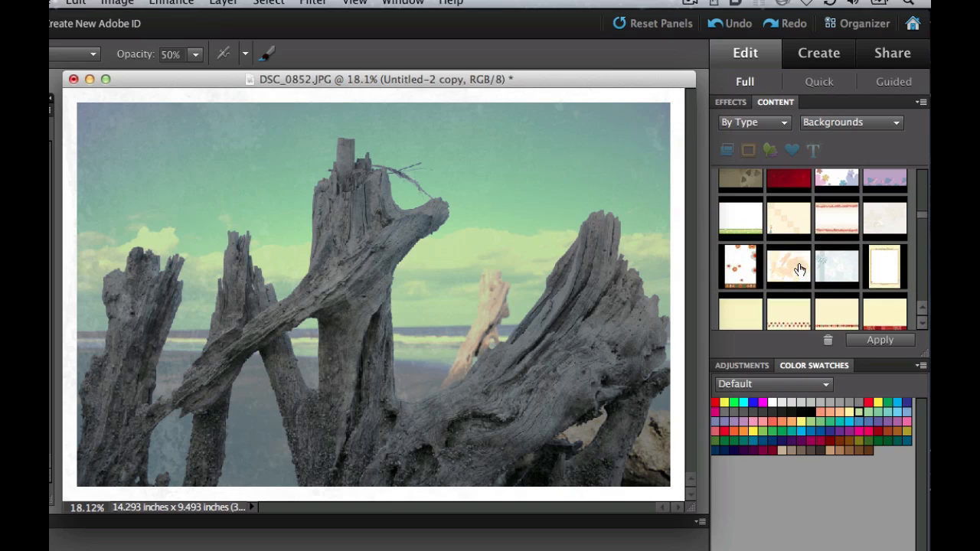